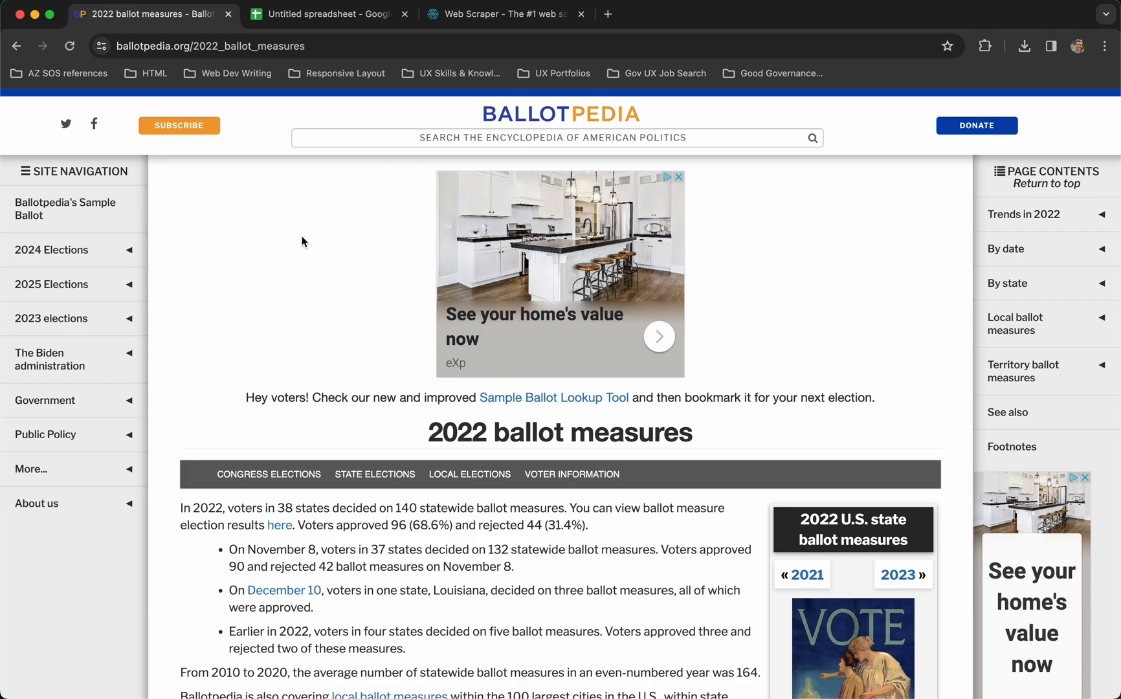
Open Ballotpedia's 2018 ballot measures page by changing the year in the page address to 2018
{"action": "left_click", "coordinate": [218, 47]}
{"action": "left_click", "coordinate": [218, 47]}
{"action": "key", "text": "BackSpace"}
{"action": "key", "text": "BackSpace"}
{"action": "type", "text": "18"}
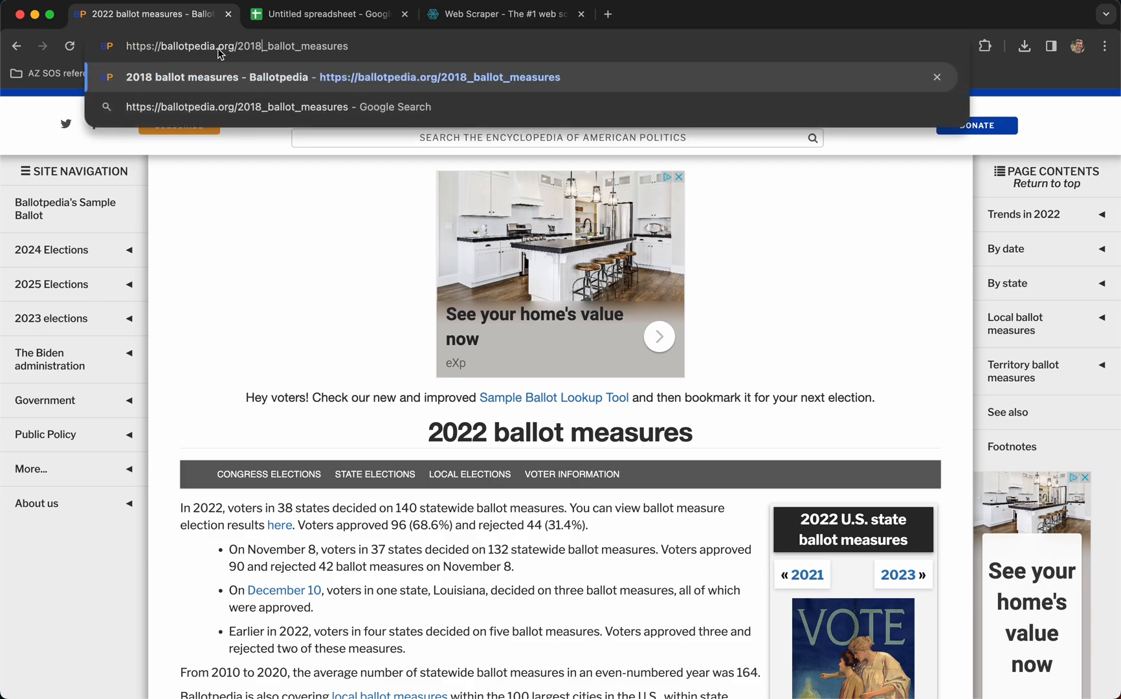
{"action": "key", "text": "Return"}
{"action": "mouse_move", "coordinate": [434, 278]}
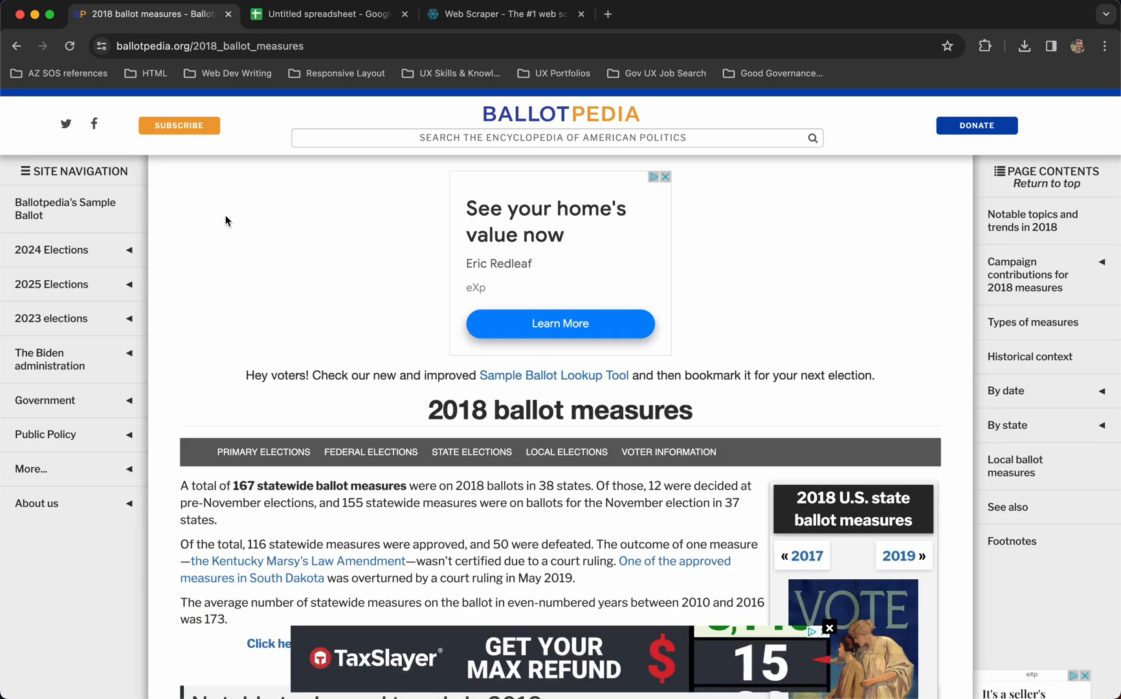
Dismiss the banner ad and look through the 2018 page, examining its sections and the ballot measure tables listed by state
{"action": "scroll", "coordinate": [225, 215], "scroll_direction": "down", "scroll_amount": 2}
{"action": "scroll", "coordinate": [225, 215], "scroll_direction": "down", "scroll_amount": 3}
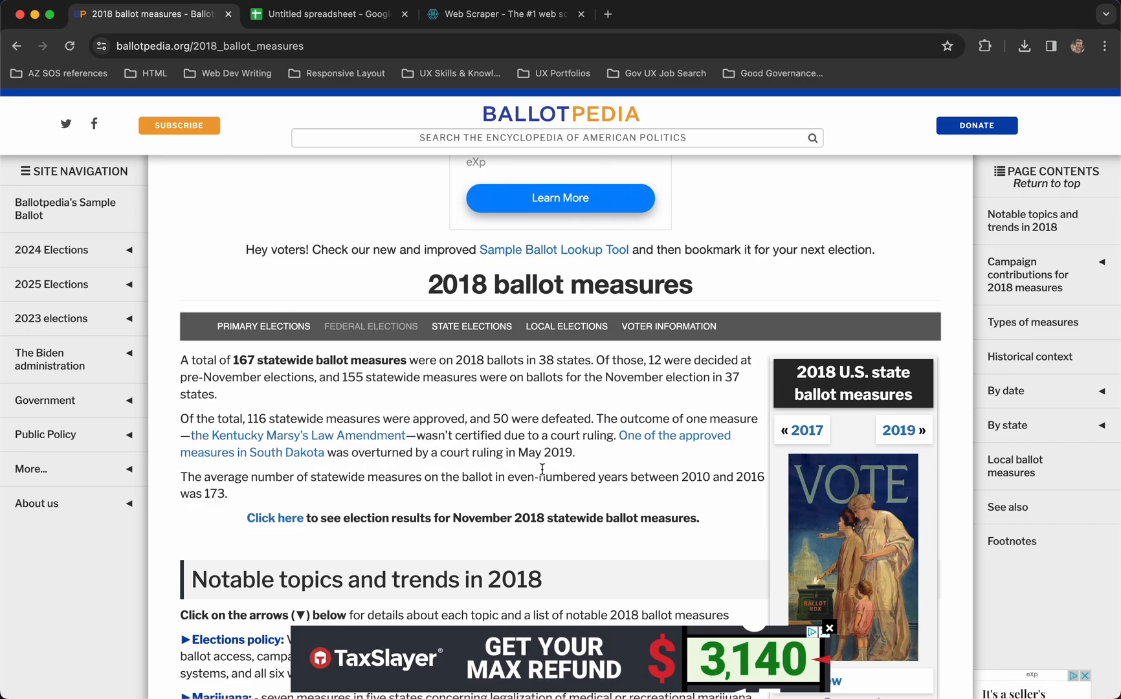
{"action": "left_click", "coordinate": [830, 630]}
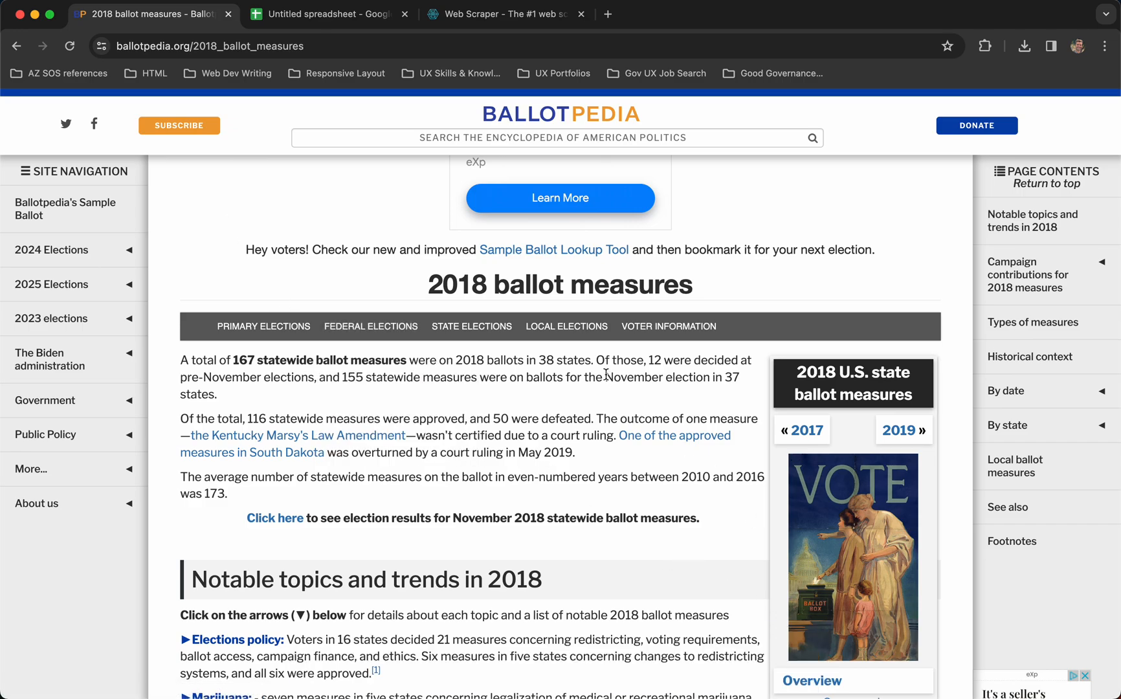
{"action": "scroll", "coordinate": [605, 374], "scroll_direction": "down", "scroll_amount": 12}
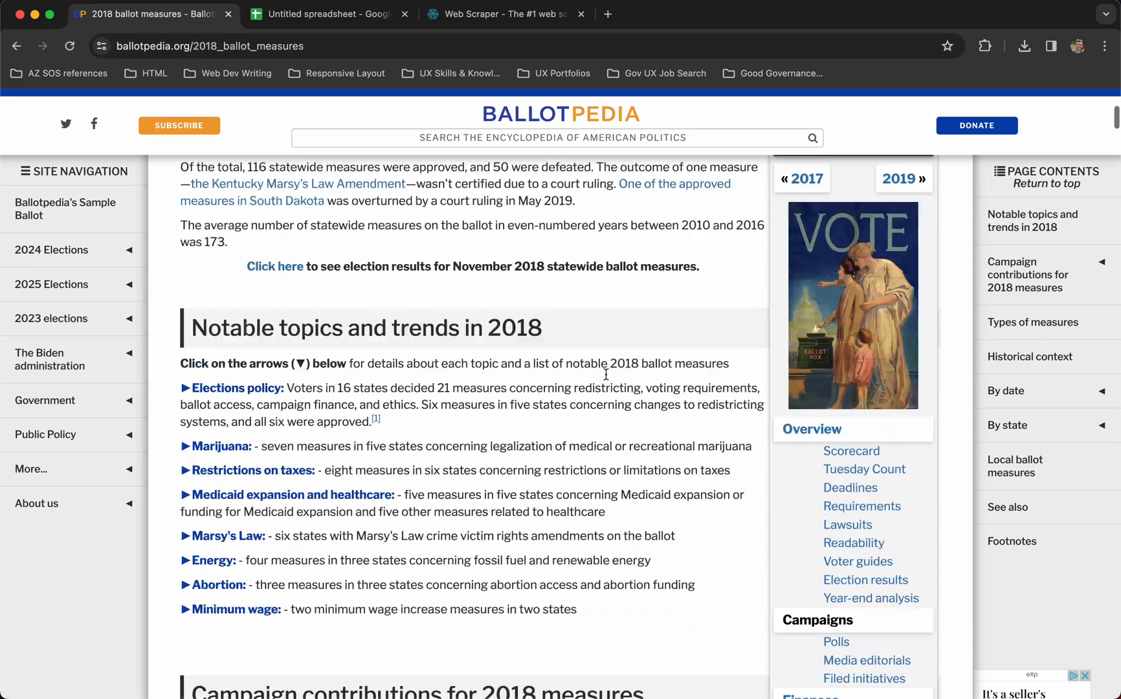
{"action": "scroll", "coordinate": [605, 374], "scroll_direction": "down", "scroll_amount": 20}
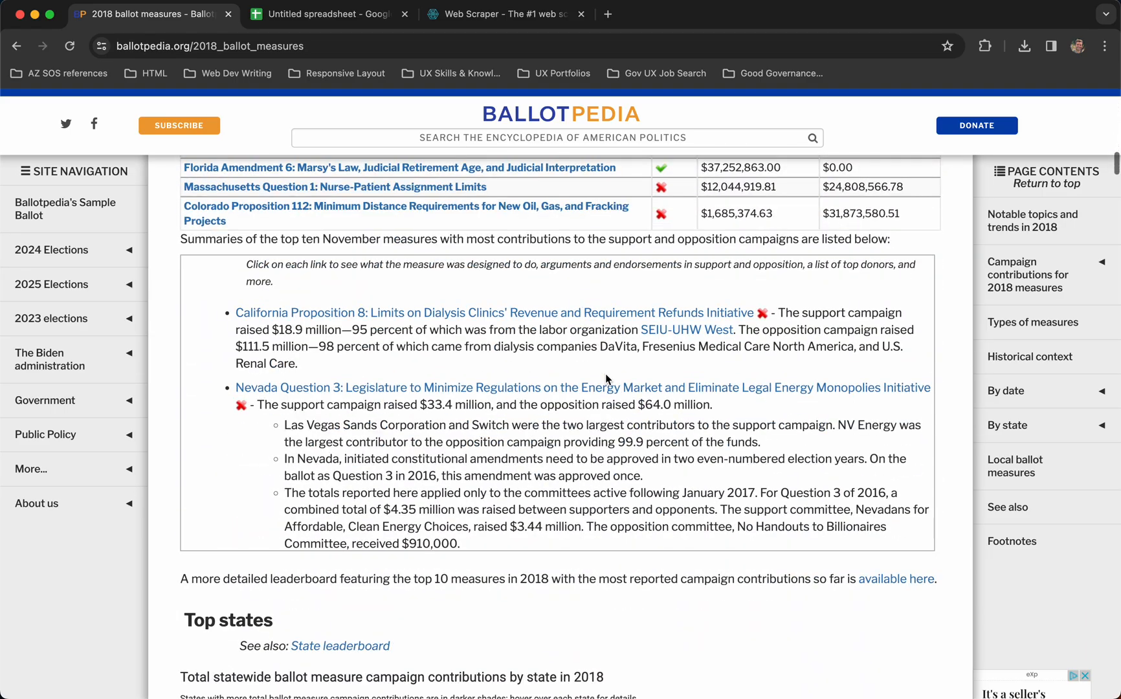
{"action": "scroll", "coordinate": [605, 379], "scroll_direction": "down", "scroll_amount": 20}
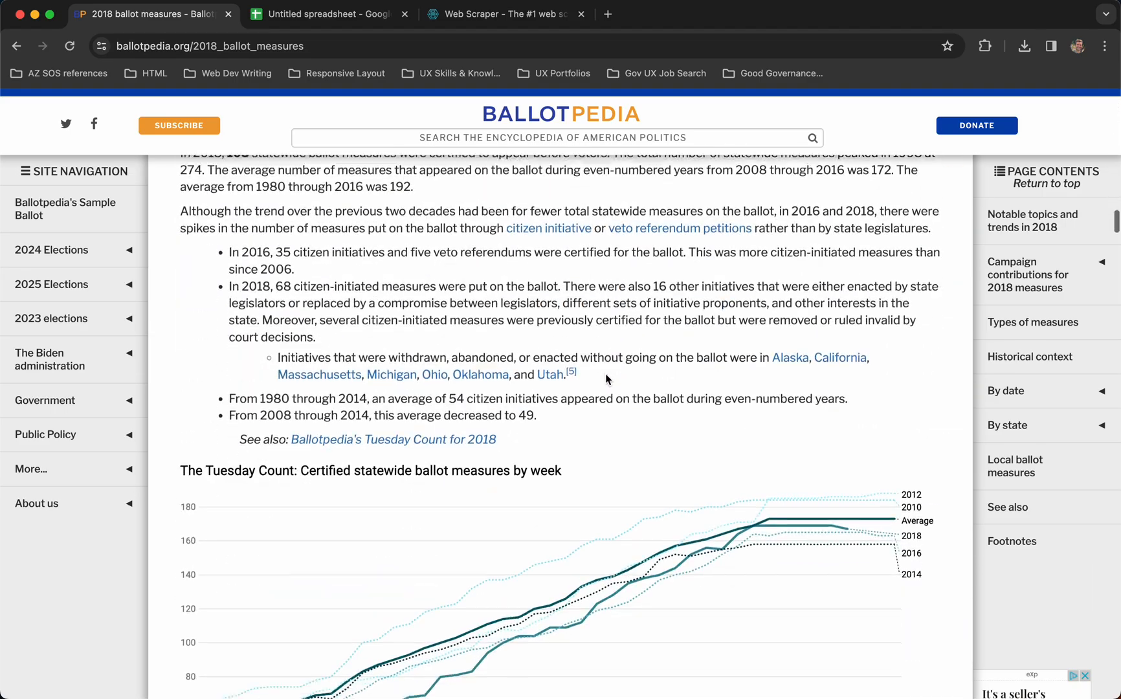
{"action": "scroll", "coordinate": [606, 379], "scroll_direction": "down", "scroll_amount": 16}
{"action": "scroll", "coordinate": [751, 350], "scroll_direction": "up", "scroll_amount": 4}
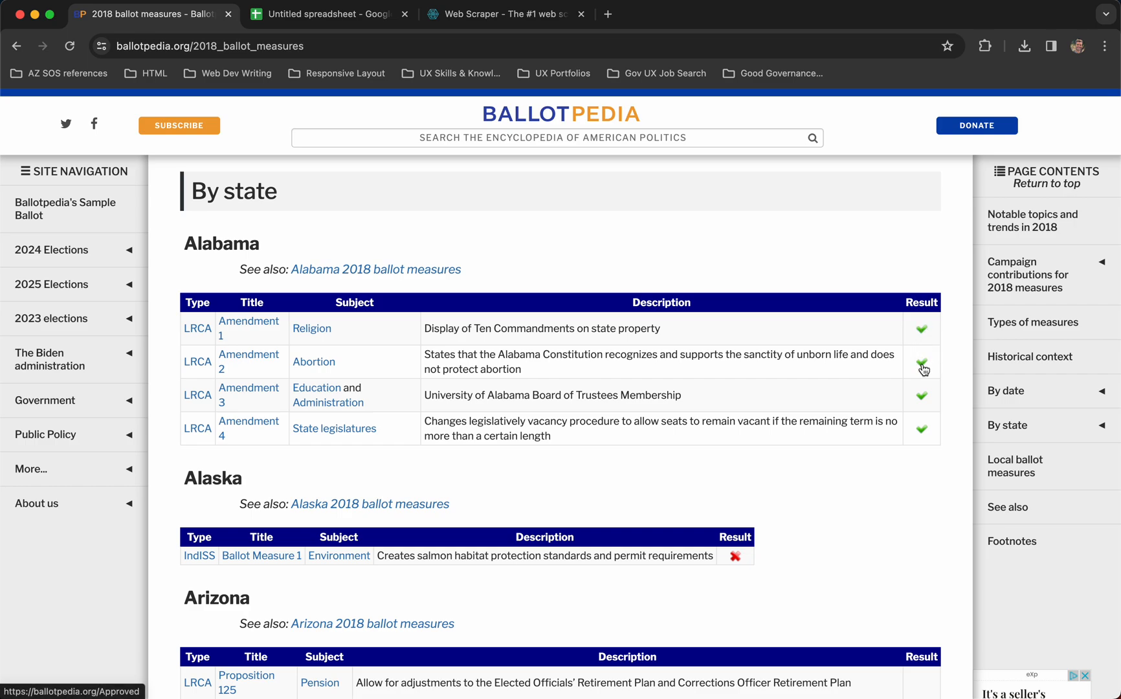
{"action": "scroll", "coordinate": [818, 438], "scroll_direction": "down", "scroll_amount": 5}
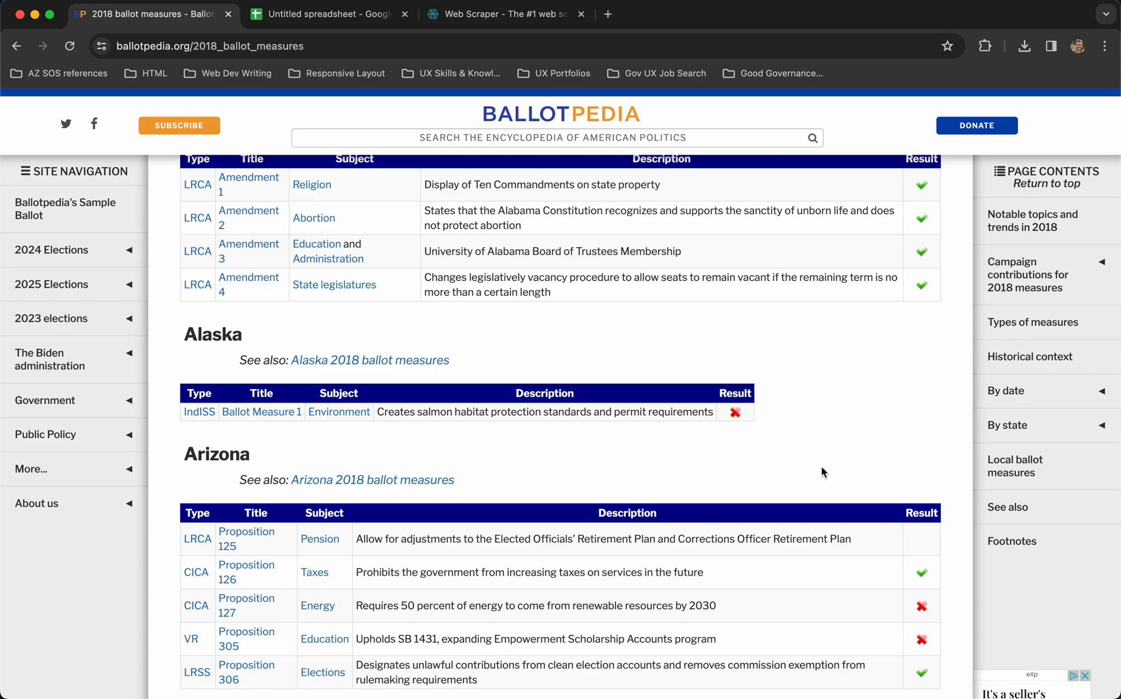
{"action": "scroll", "coordinate": [821, 466], "scroll_direction": "down", "scroll_amount": 10}
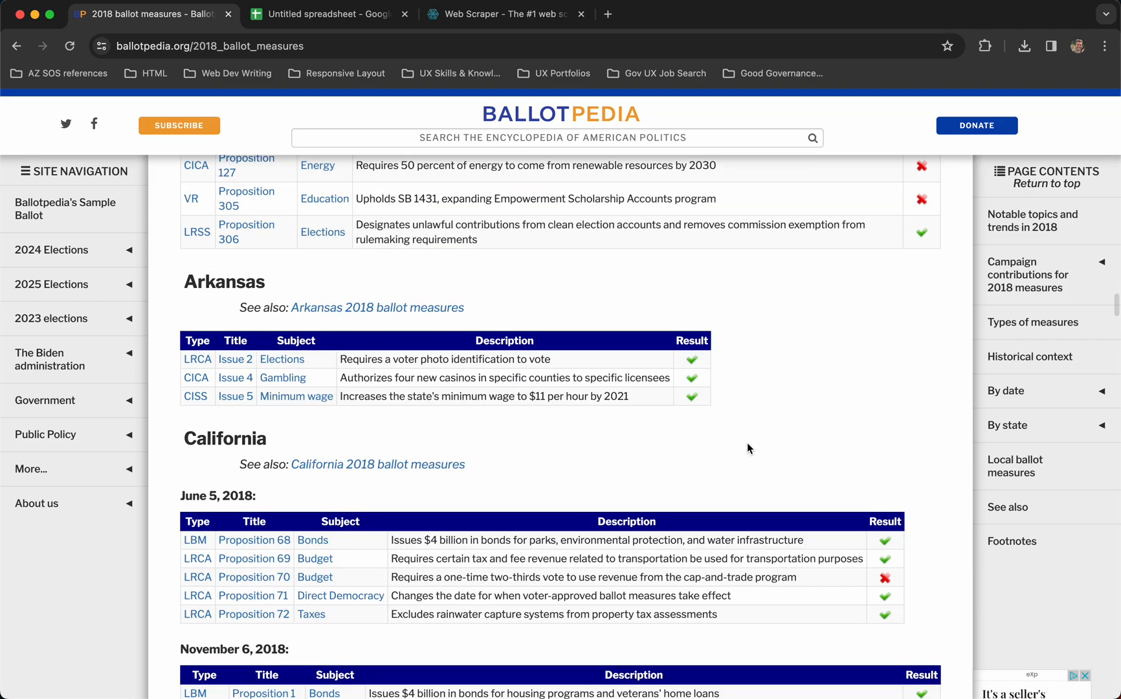
{"action": "scroll", "coordinate": [748, 447], "scroll_direction": "up", "scroll_amount": 12}
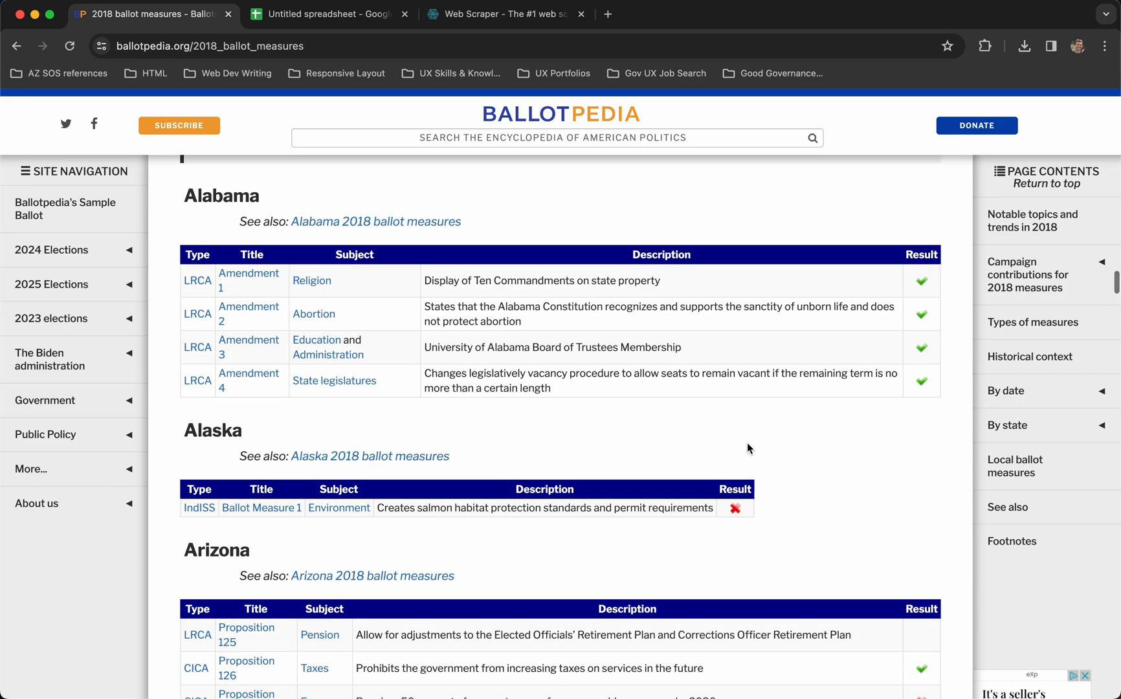
{"action": "scroll", "coordinate": [747, 443], "scroll_direction": "up", "scroll_amount": 10}
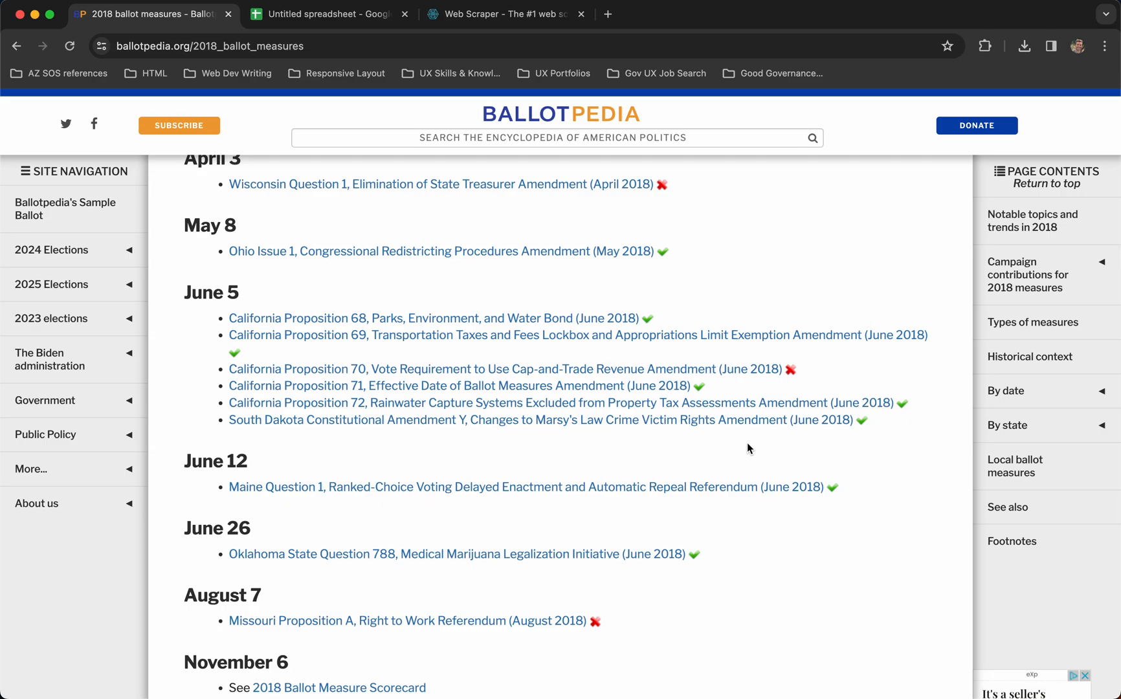
{"action": "scroll", "coordinate": [747, 442], "scroll_direction": "up", "scroll_amount": 20}
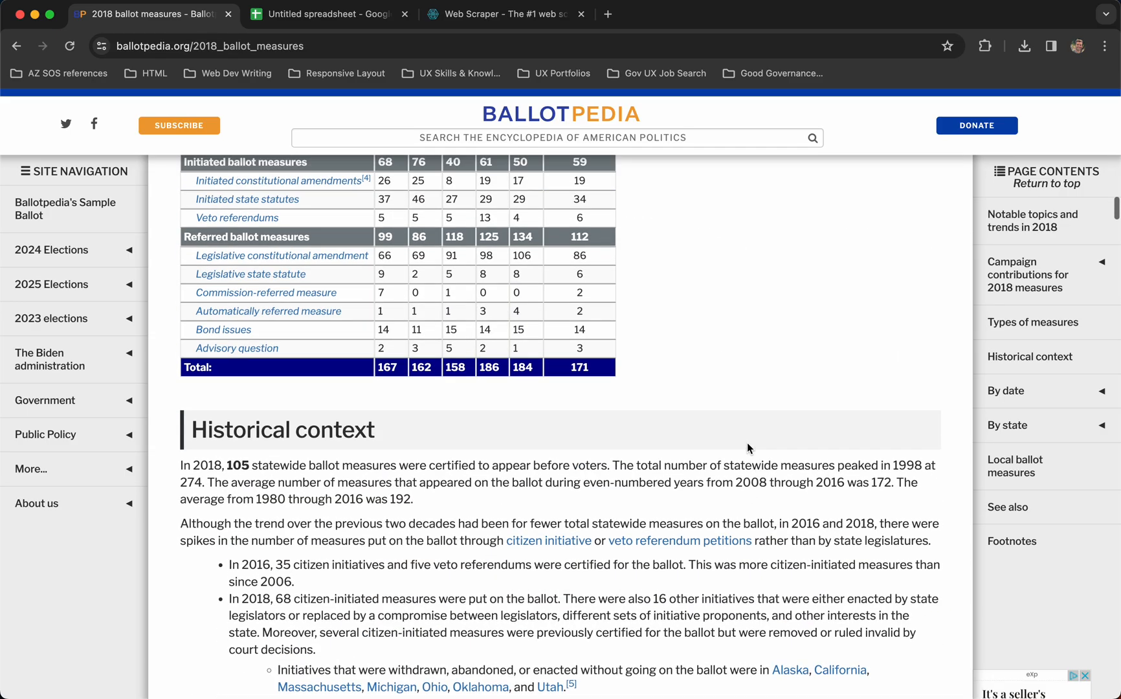
{"action": "scroll", "coordinate": [748, 446], "scroll_direction": "up", "scroll_amount": 15}
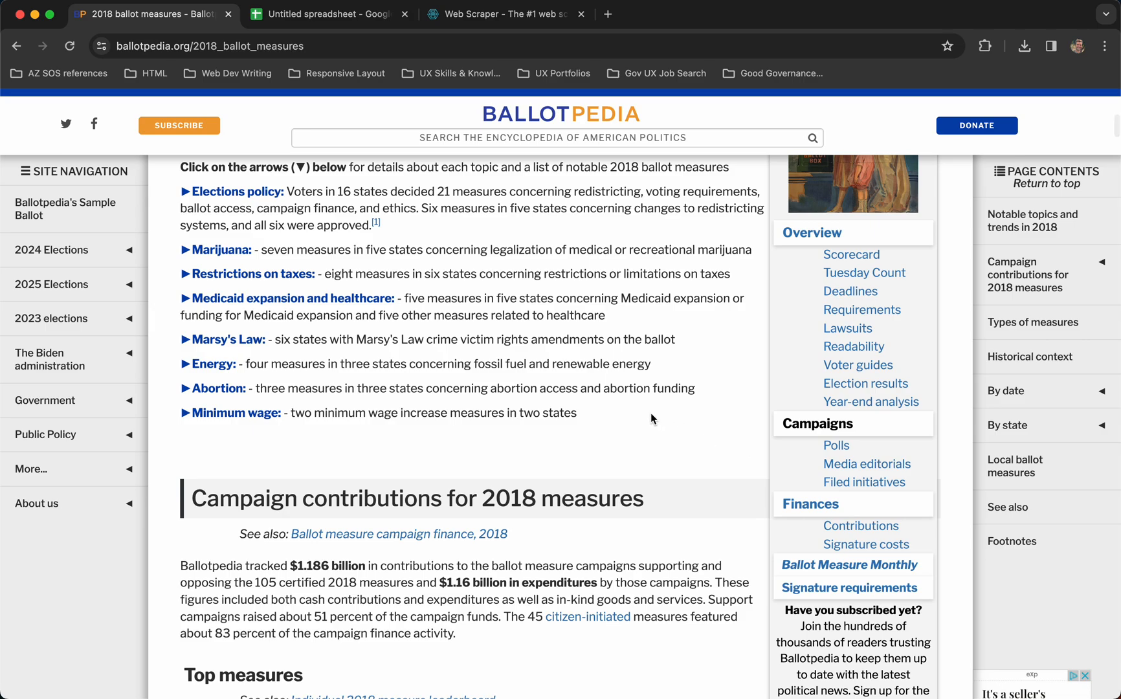
{"action": "scroll", "coordinate": [654, 416], "scroll_direction": "up", "scroll_amount": 10}
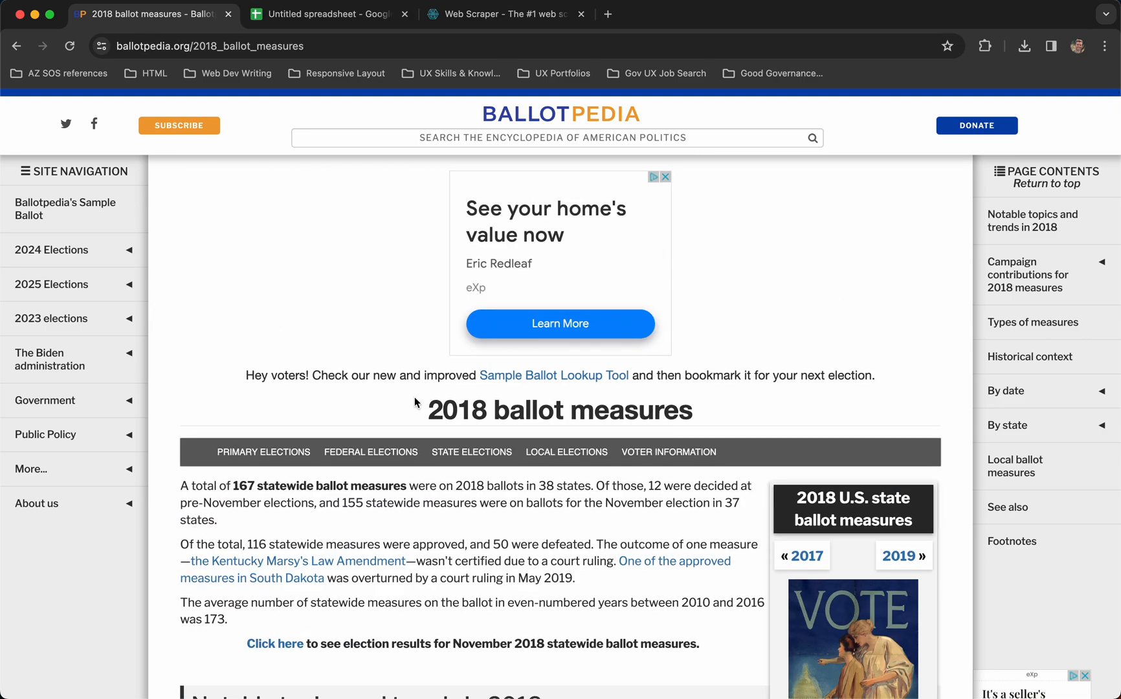
{"action": "scroll", "coordinate": [415, 402], "scroll_direction": "down", "scroll_amount": 1}
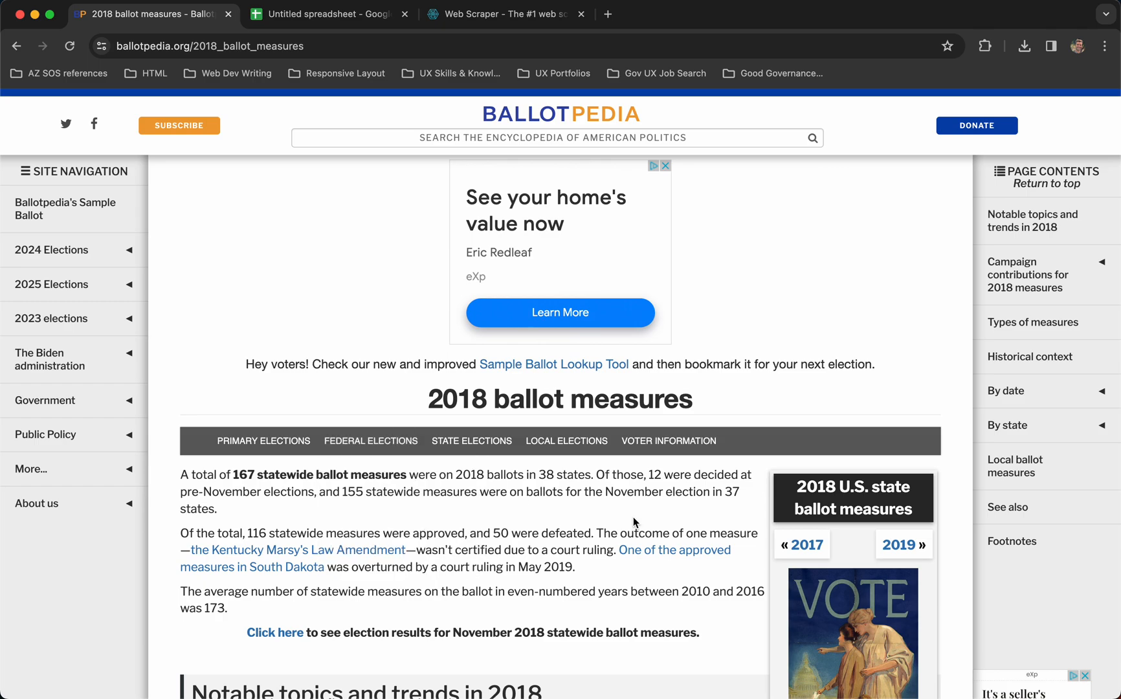
Return to the 2022 ballot measures page, dismiss its banner ad and read the numbers of statewide measures decided and approved
{"action": "left_click", "coordinate": [16, 45]}
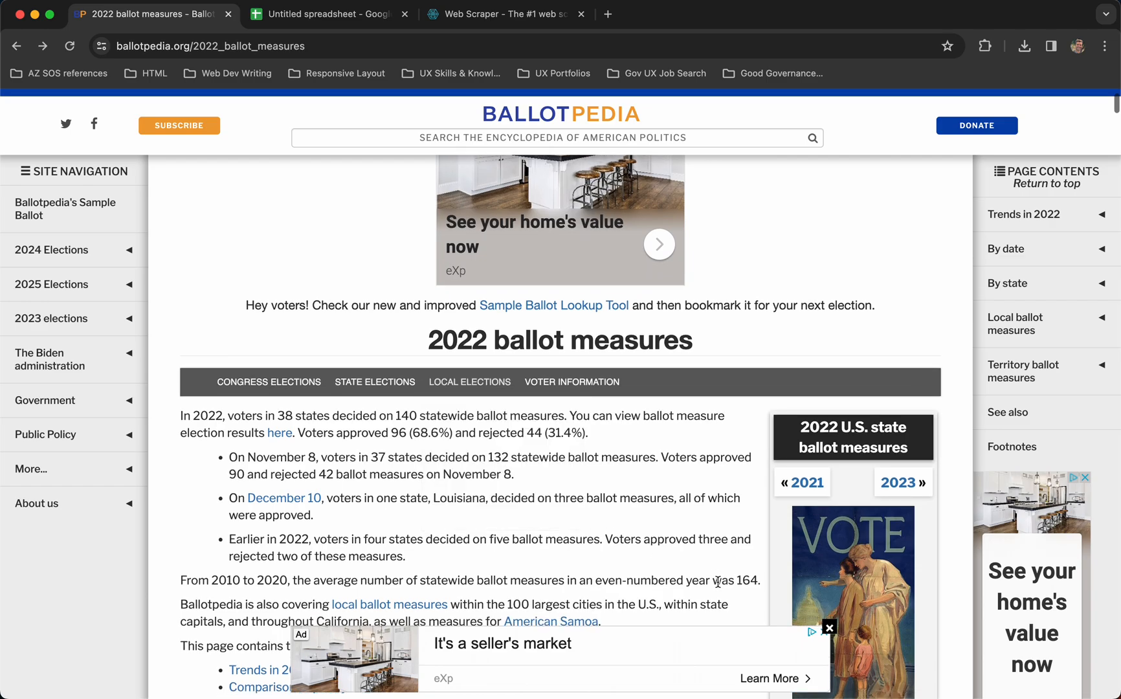
{"action": "left_click", "coordinate": [829, 628]}
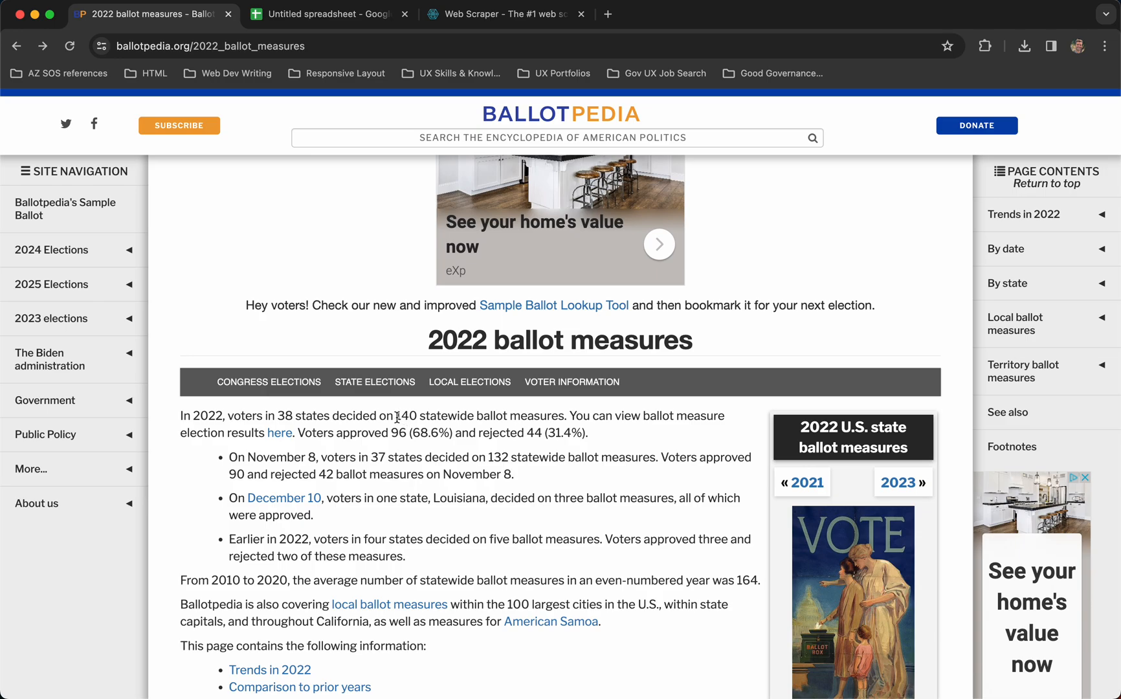
{"action": "left_click_drag", "start_coordinate": [397, 418], "coordinate": [418, 418]}
{"action": "left_click_drag", "start_coordinate": [391, 433], "coordinate": [400, 431]}
{"action": "left_click", "coordinate": [408, 442]}
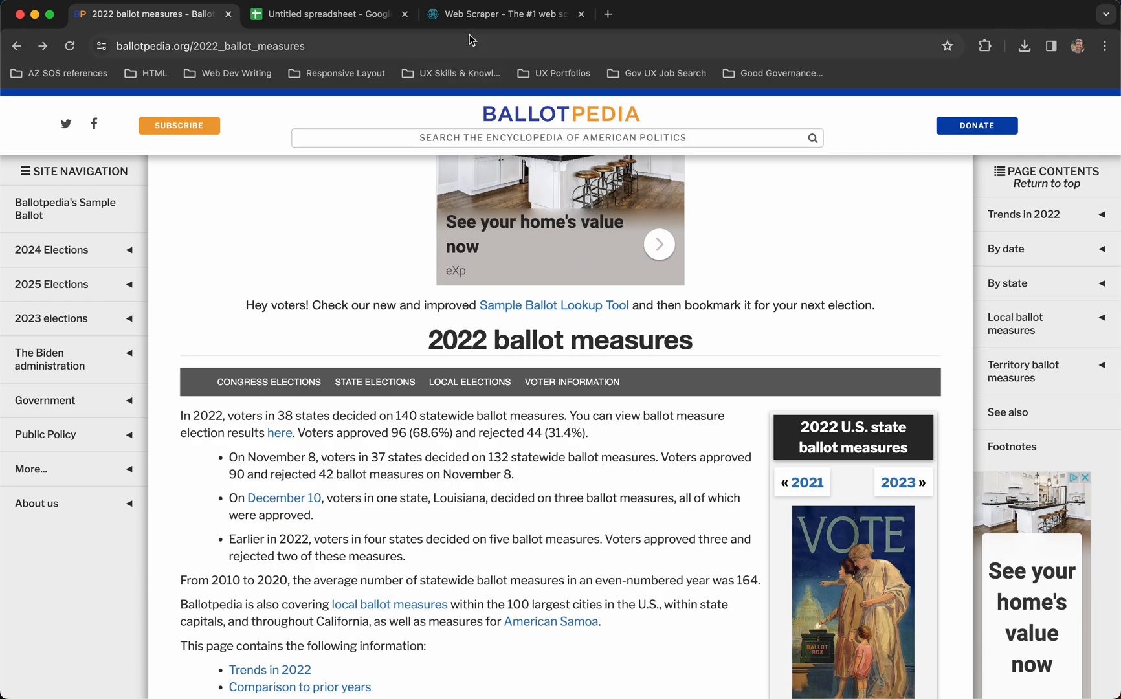
View the Chrome plugin offer on the Web Scraper site, and check the browser's extensions list from the 2022 ballot measures page
{"action": "left_click", "coordinate": [470, 14]}
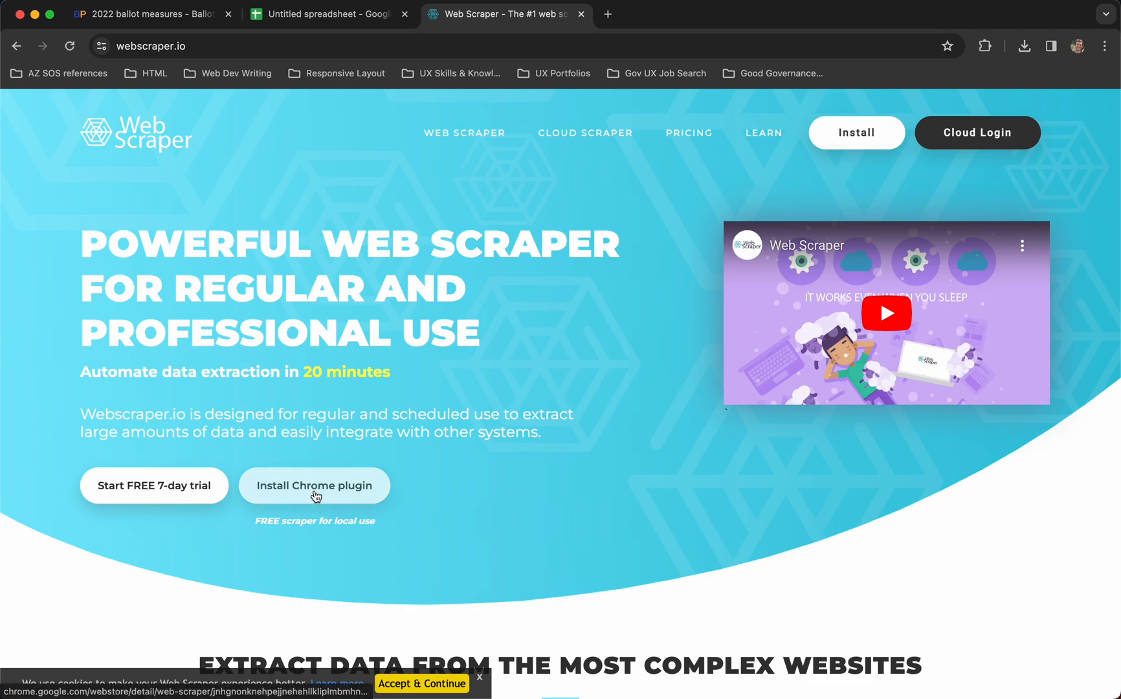
{"action": "left_click", "coordinate": [146, 18]}
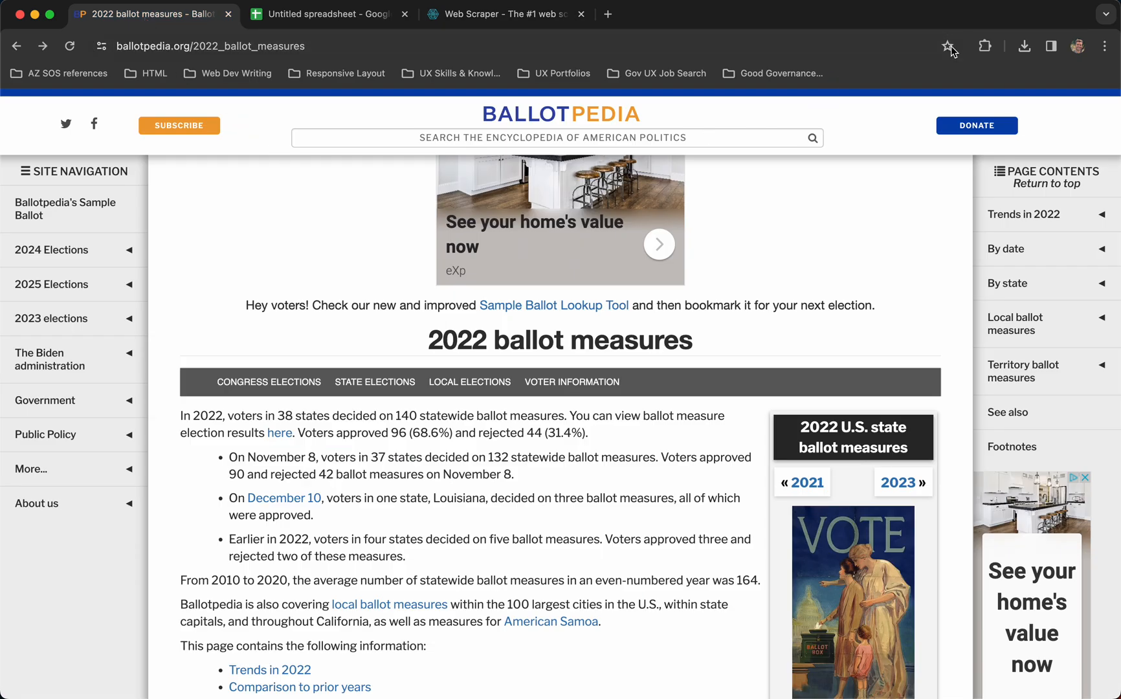
{"action": "left_click", "coordinate": [985, 47]}
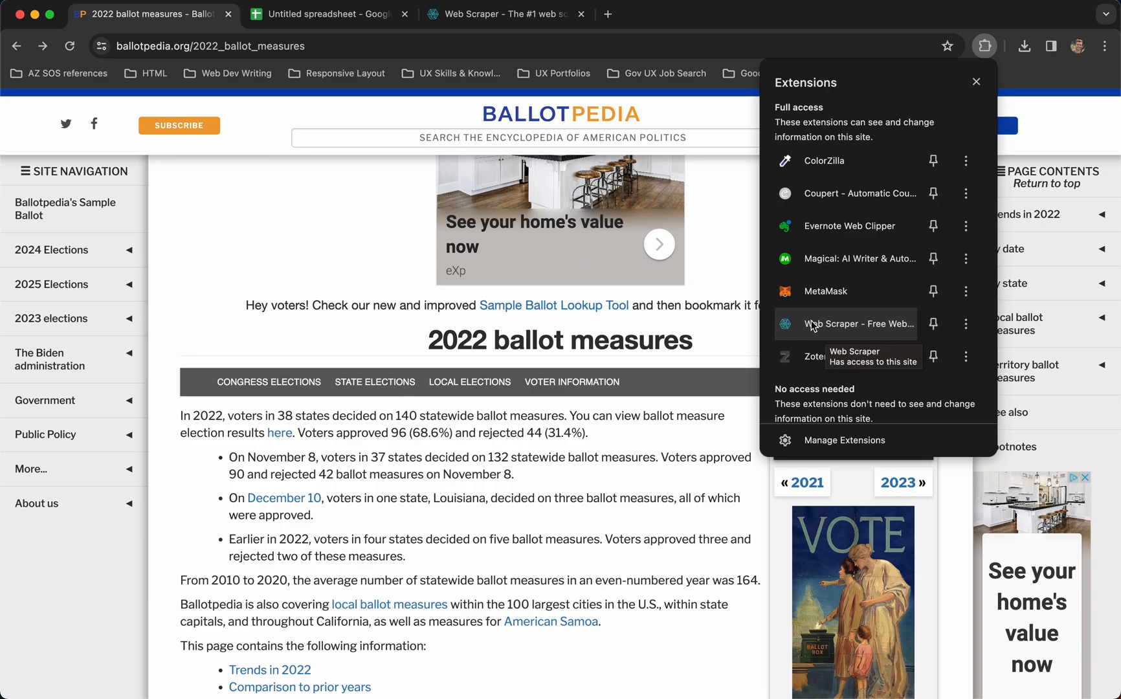
{"action": "left_click", "coordinate": [720, 321]}
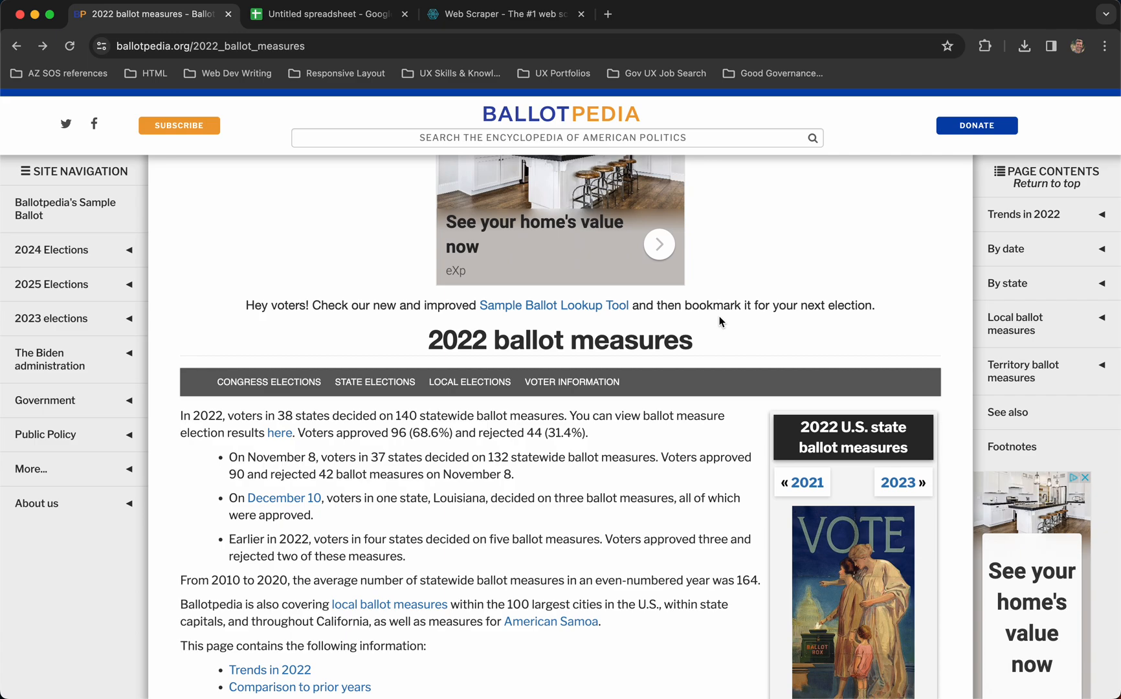
Open the developer tools on the 2022 ballot measures page and dock them to the right
{"action": "key", "text": "super+alt+i"}
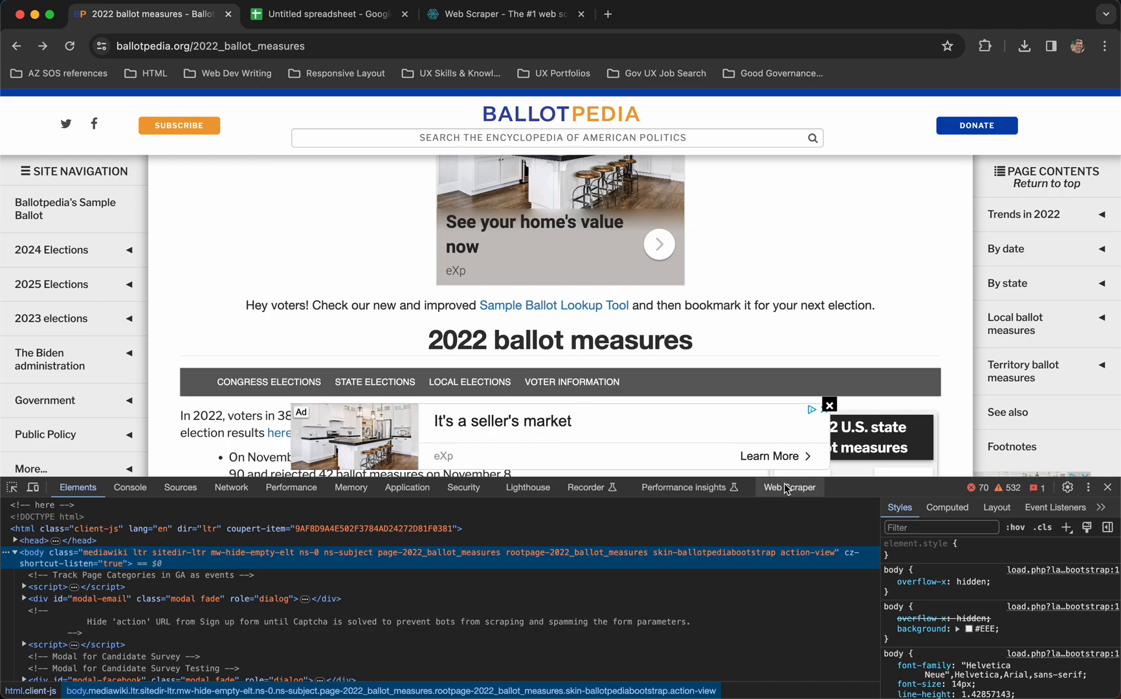
{"action": "left_click", "coordinate": [1087, 489]}
{"action": "left_click", "coordinate": [1103, 512]}
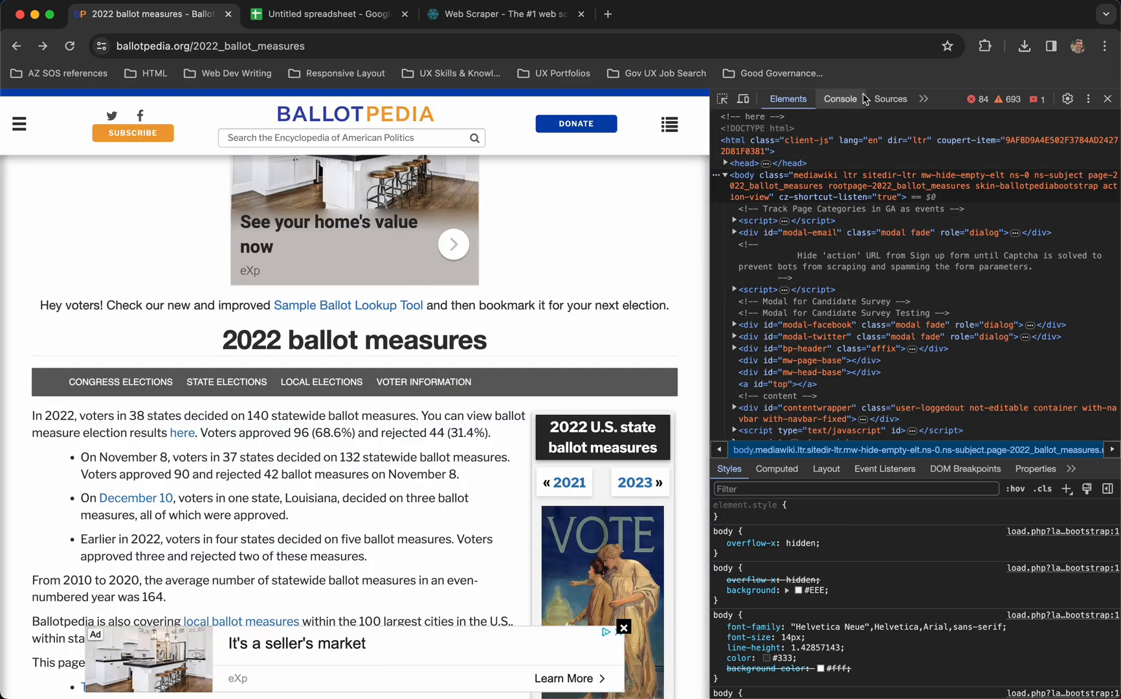
Show Web Scraper in the developer tools and dock the tools to the bottom of the browser
{"action": "left_click", "coordinate": [924, 100]}
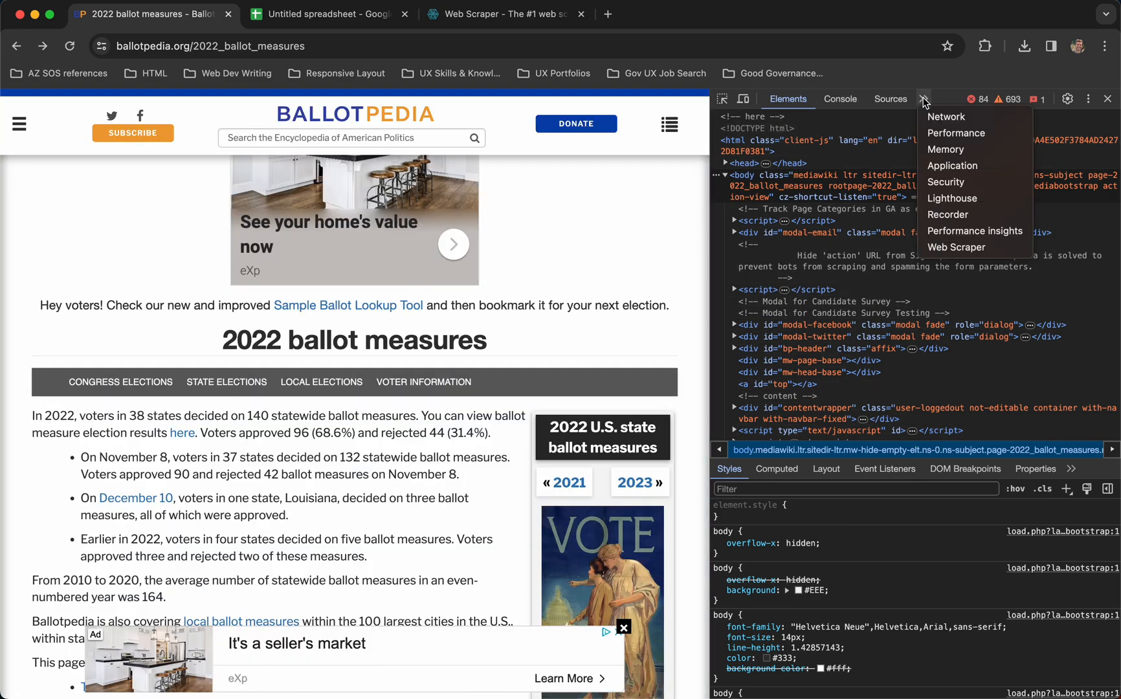
{"action": "left_click", "coordinate": [952, 252]}
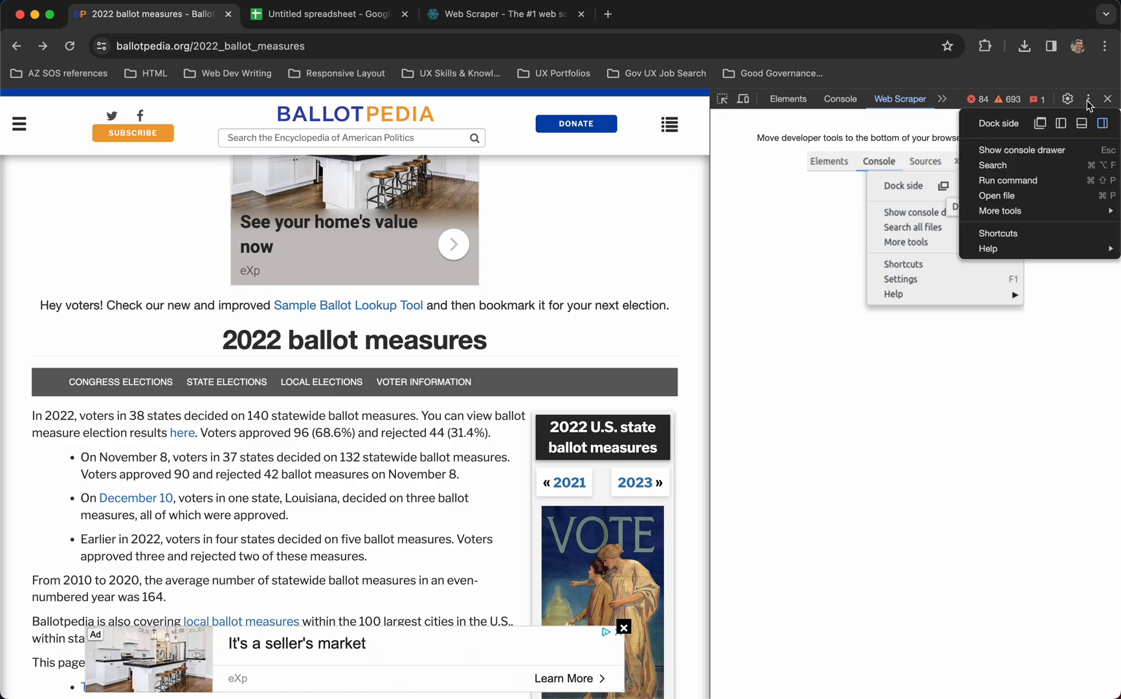
{"action": "left_click", "coordinate": [1083, 123]}
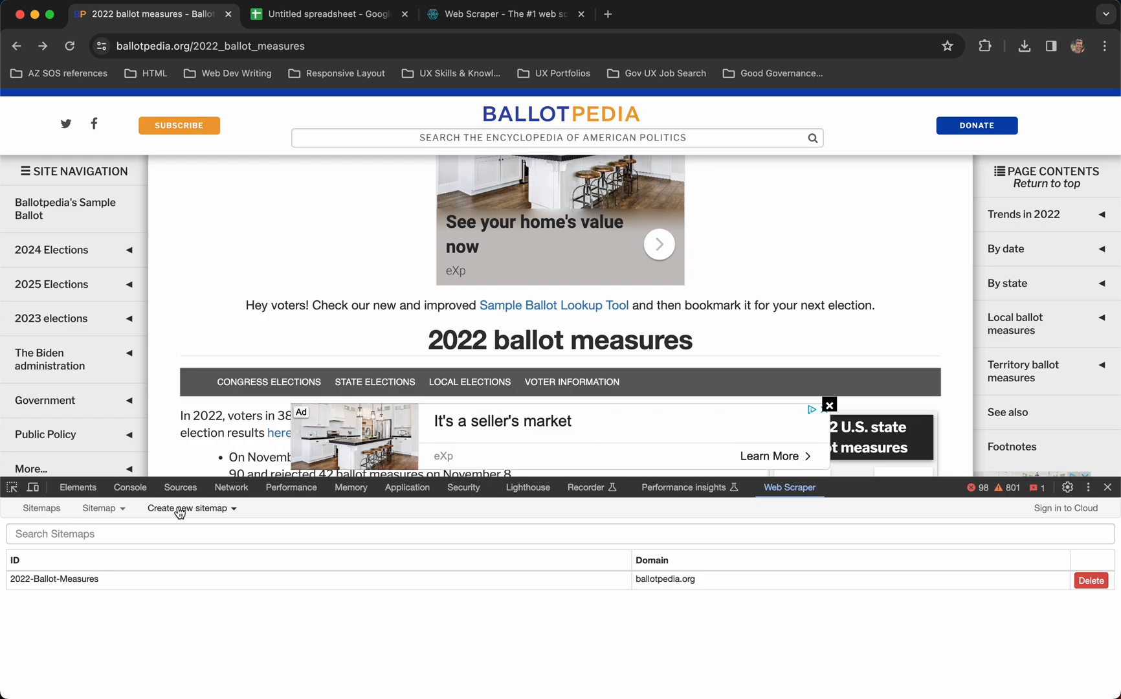
Delete the existing 2022-Ballot-Measures sitemap from Web Scraper
{"action": "left_click", "coordinate": [1091, 581]}
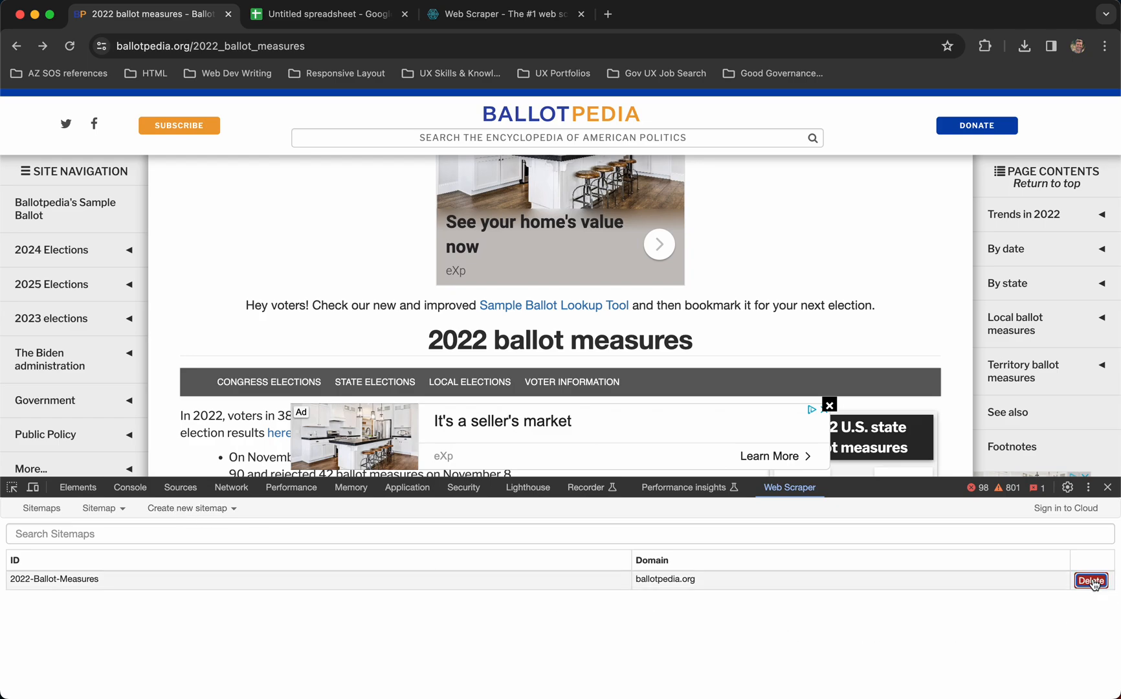
{"action": "left_click", "coordinate": [701, 616]}
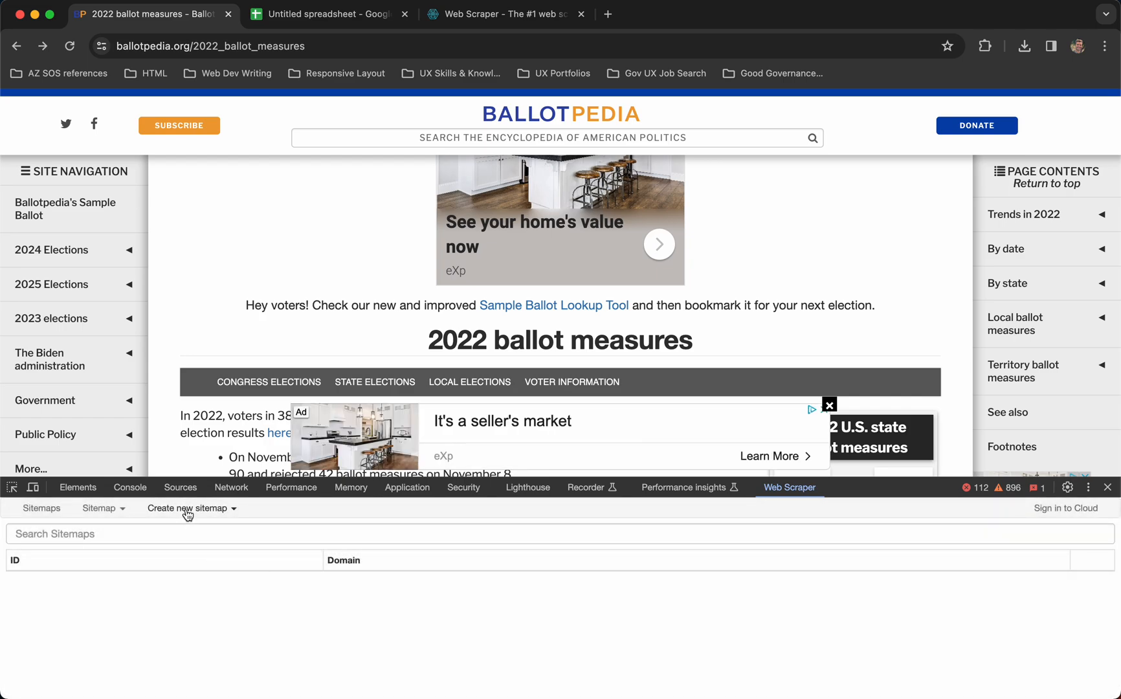
Start a new Web Scraper sitemap and name it 2022-Ballot-Measures
{"action": "left_click", "coordinate": [185, 510]}
{"action": "left_click", "coordinate": [187, 534]}
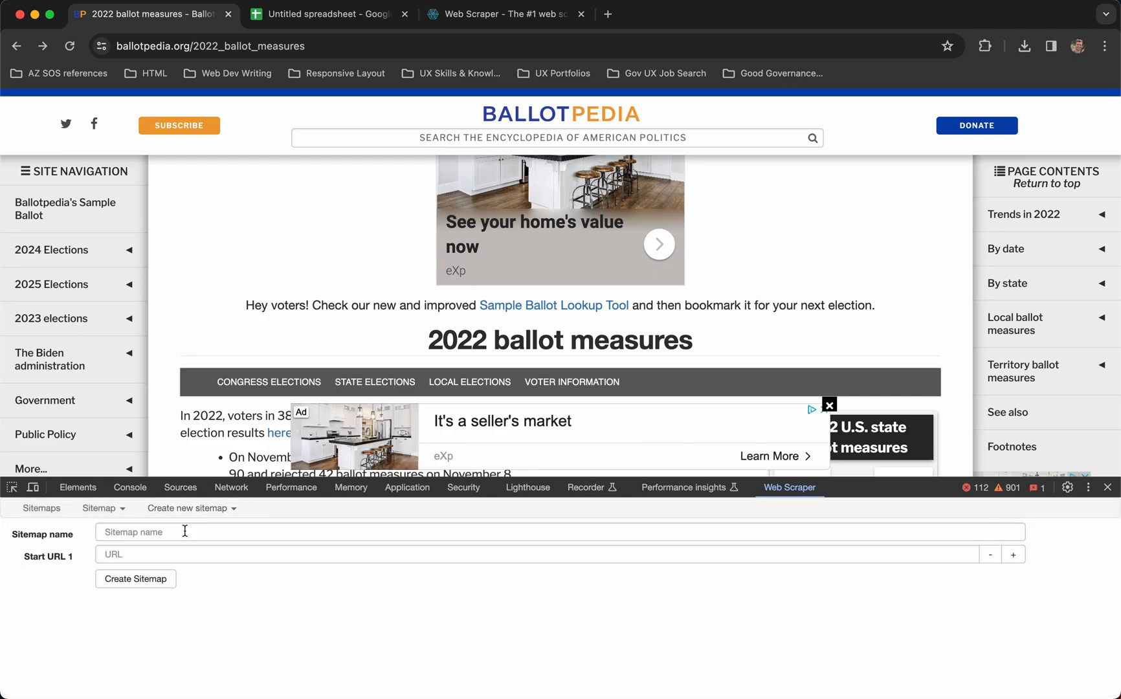
{"action": "left_click", "coordinate": [184, 531]}
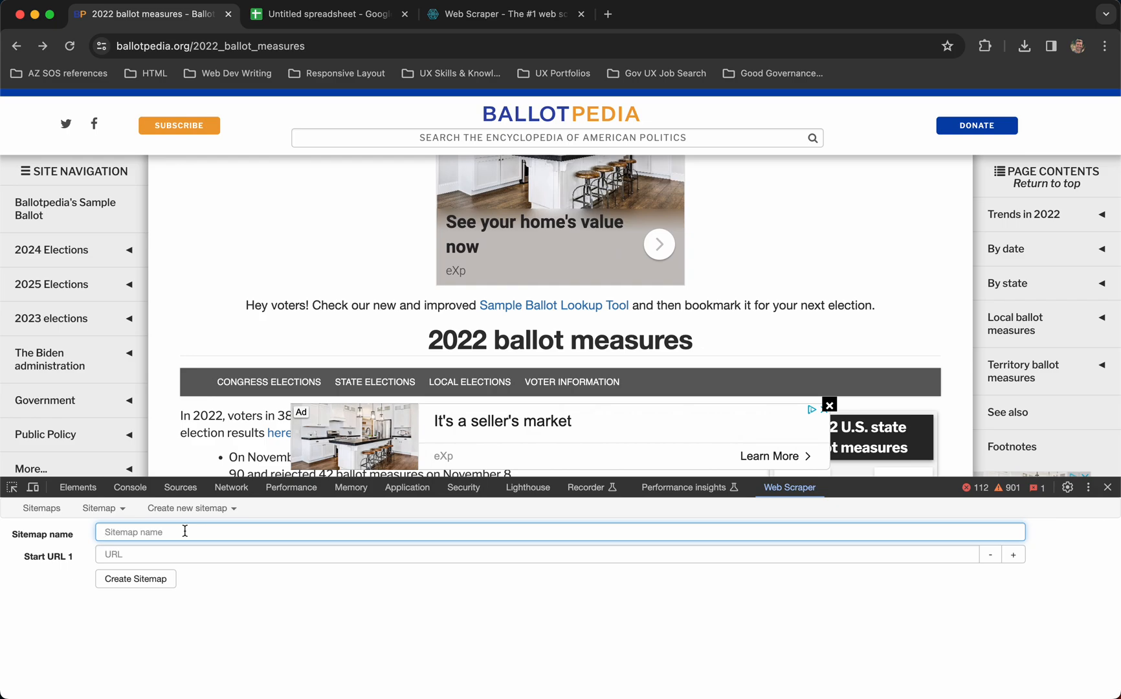
{"action": "type", "text": "2022-"}
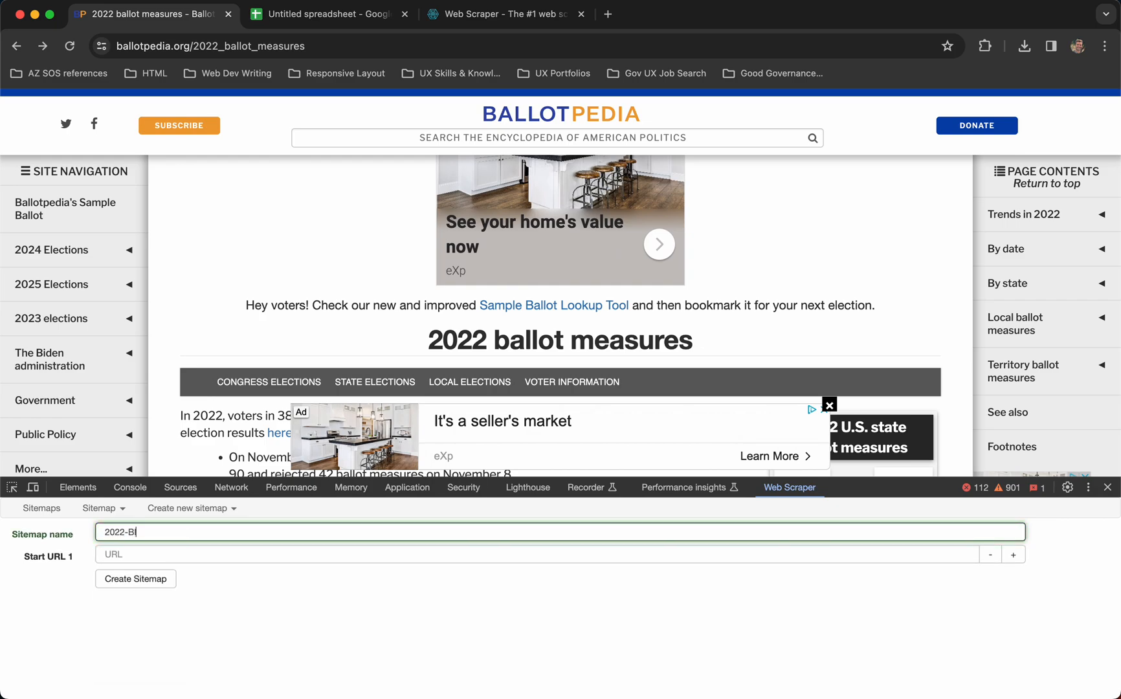
{"action": "type", "text": "Ballot-Measyre"}
{"action": "type", "text": "ures"}
Set the sitemap's start URL to the address of the 2022 ballot measures page and create the sitemap
{"action": "left_click", "coordinate": [342, 46]}
{"action": "key", "text": "super+c"}
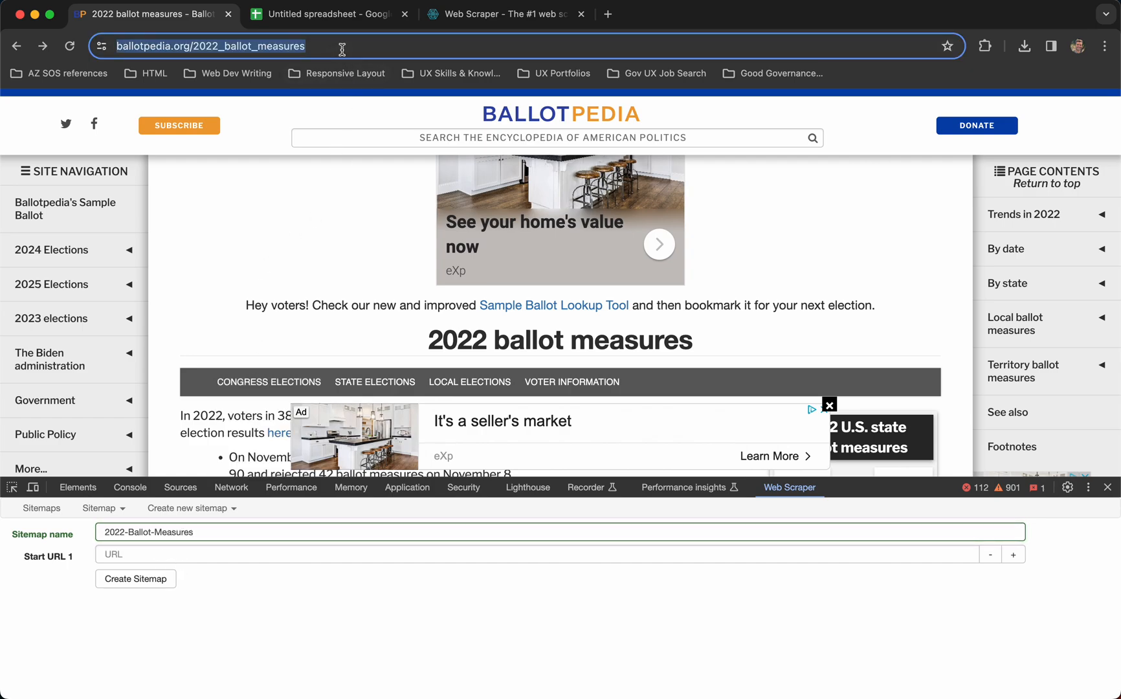
{"action": "left_click", "coordinate": [196, 560]}
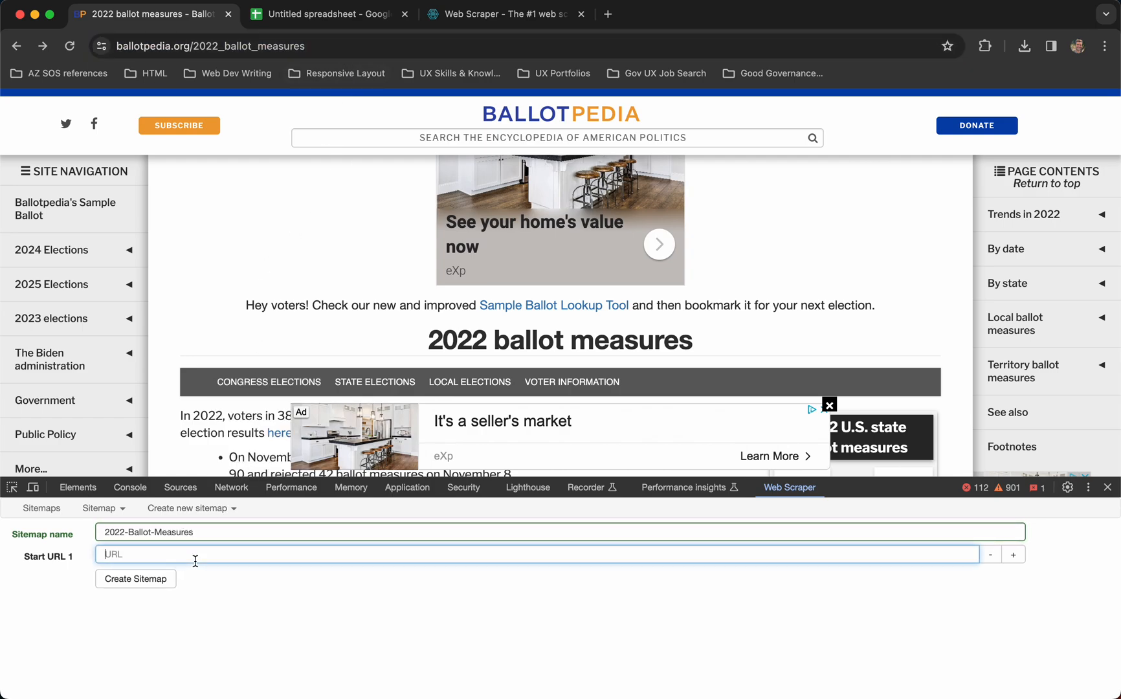
{"action": "key", "text": "super+v"}
{"action": "left_click", "coordinate": [157, 580]}
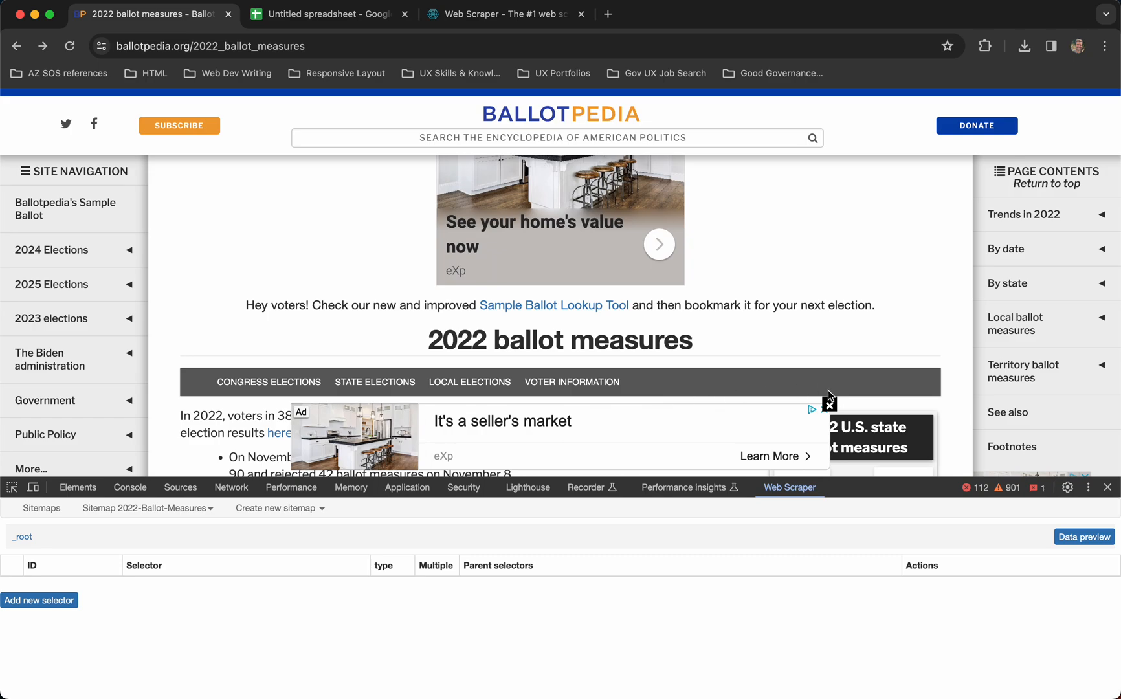
Close the overlay ad and add a new selector with the ID Measures-by-State and the type Table
{"action": "left_click", "coordinate": [831, 406]}
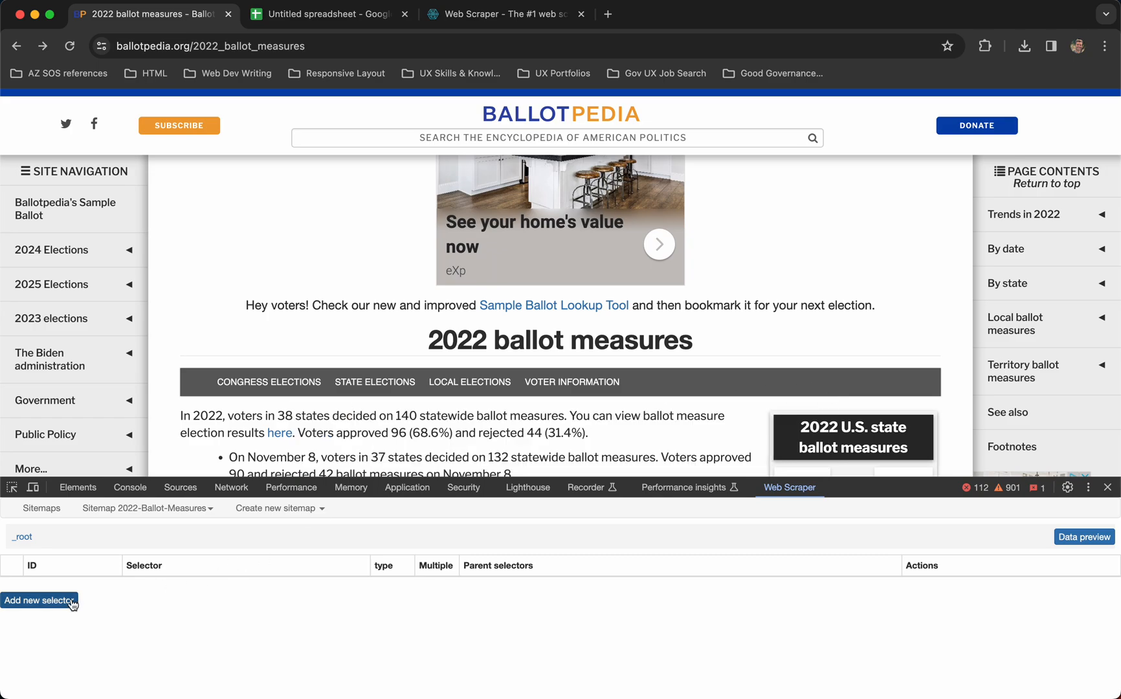
{"action": "left_click", "coordinate": [39, 600]}
{"action": "scroll", "coordinate": [267, 406], "scroll_direction": "down", "scroll_amount": 15}
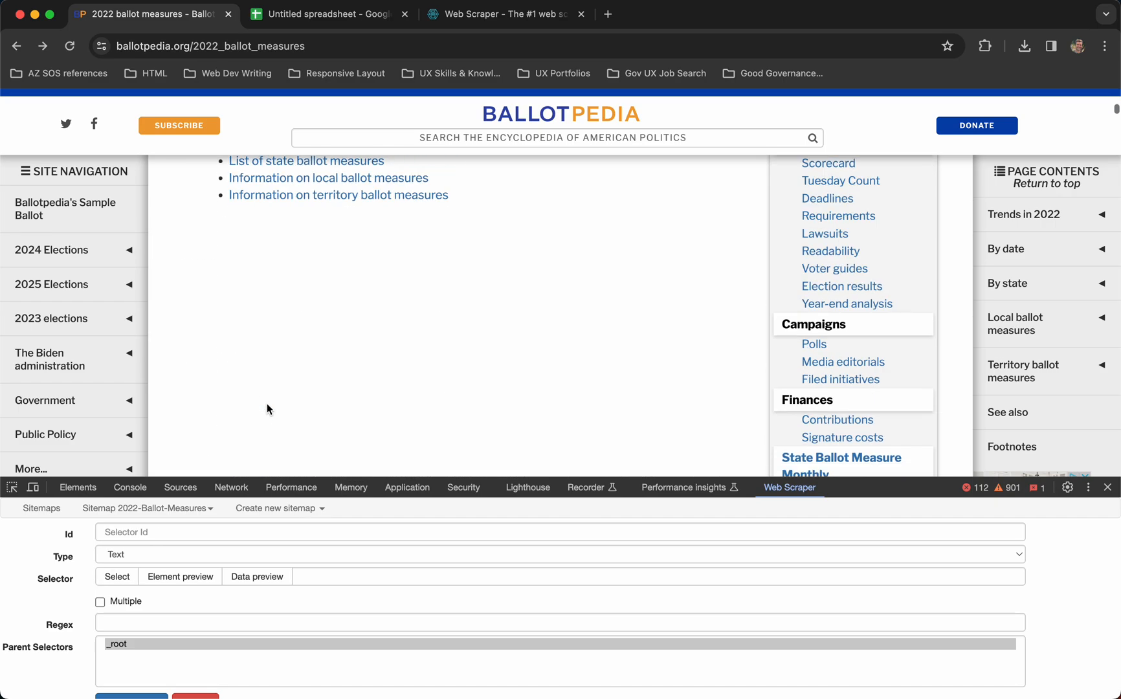
{"action": "scroll", "coordinate": [266, 403], "scroll_direction": "down", "scroll_amount": 20}
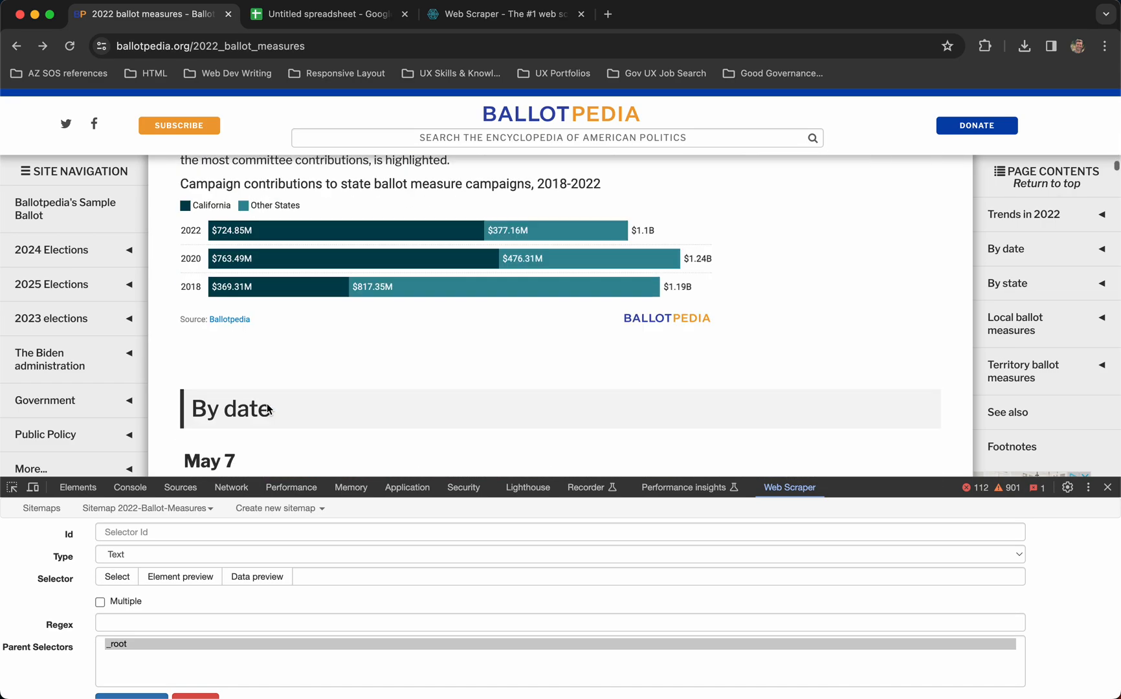
{"action": "scroll", "coordinate": [267, 405], "scroll_direction": "up", "scroll_amount": 4}
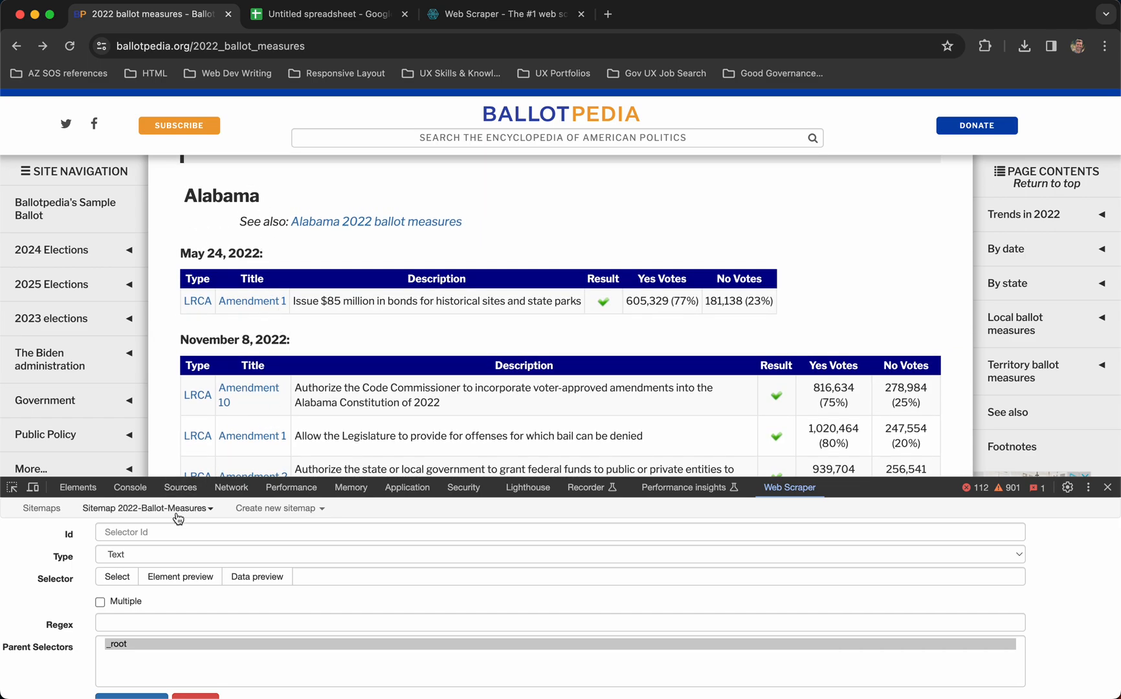
{"action": "left_click", "coordinate": [162, 532]}
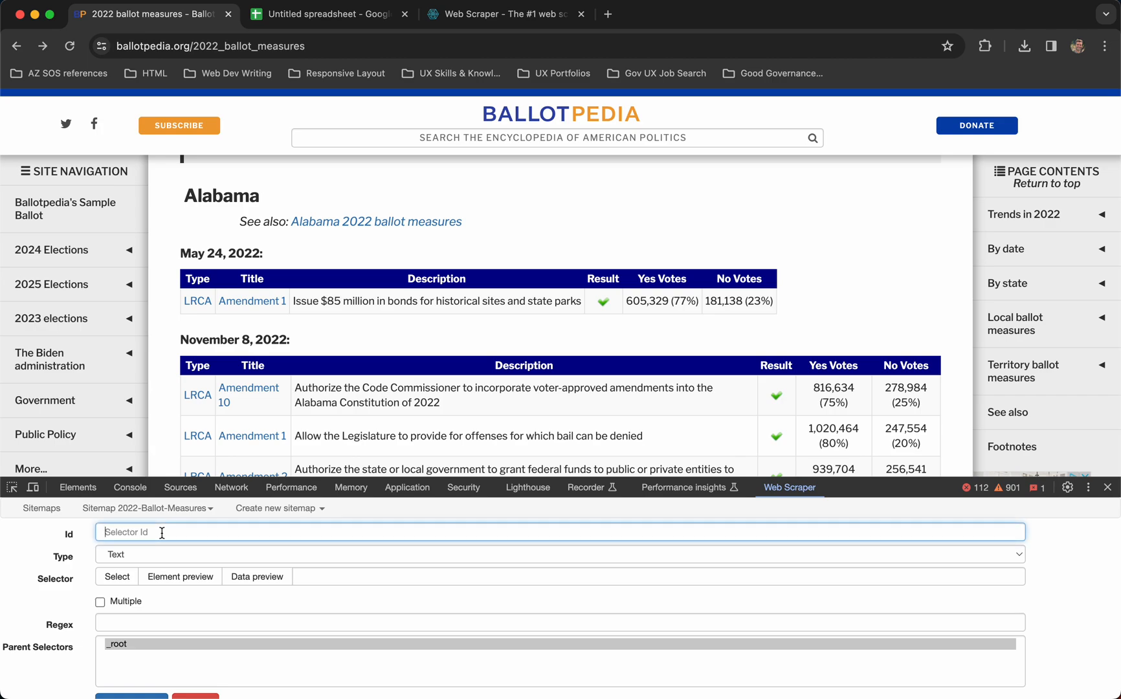
{"action": "type", "text": "Me"}
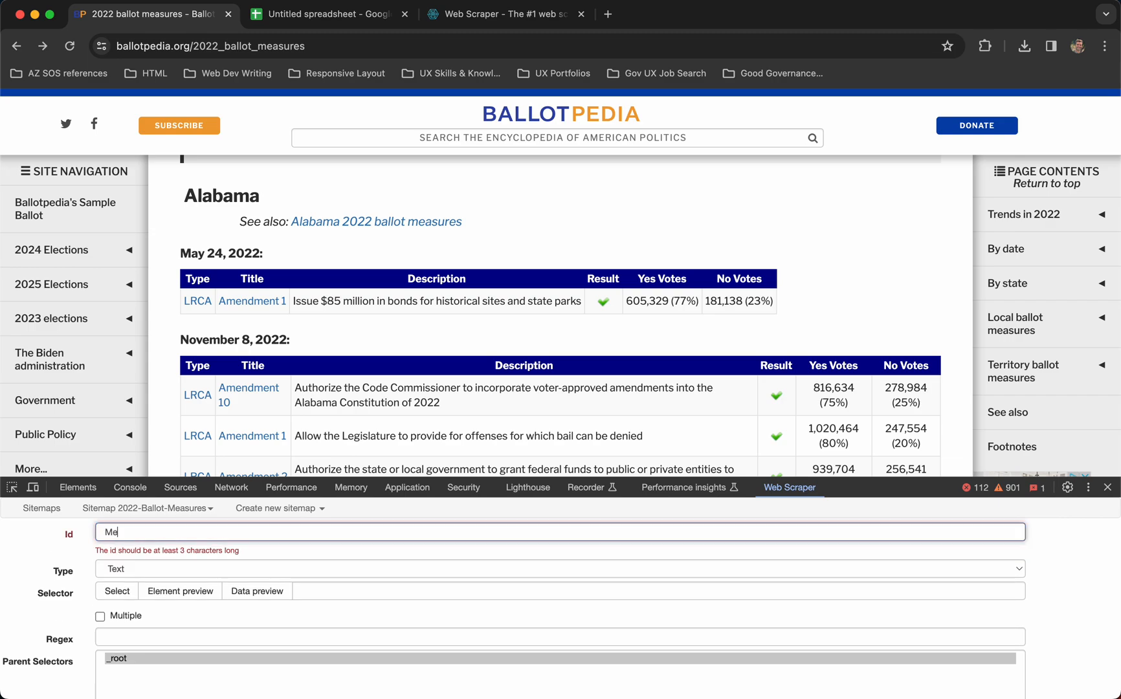
{"action": "type", "text": "asures-by-S"}
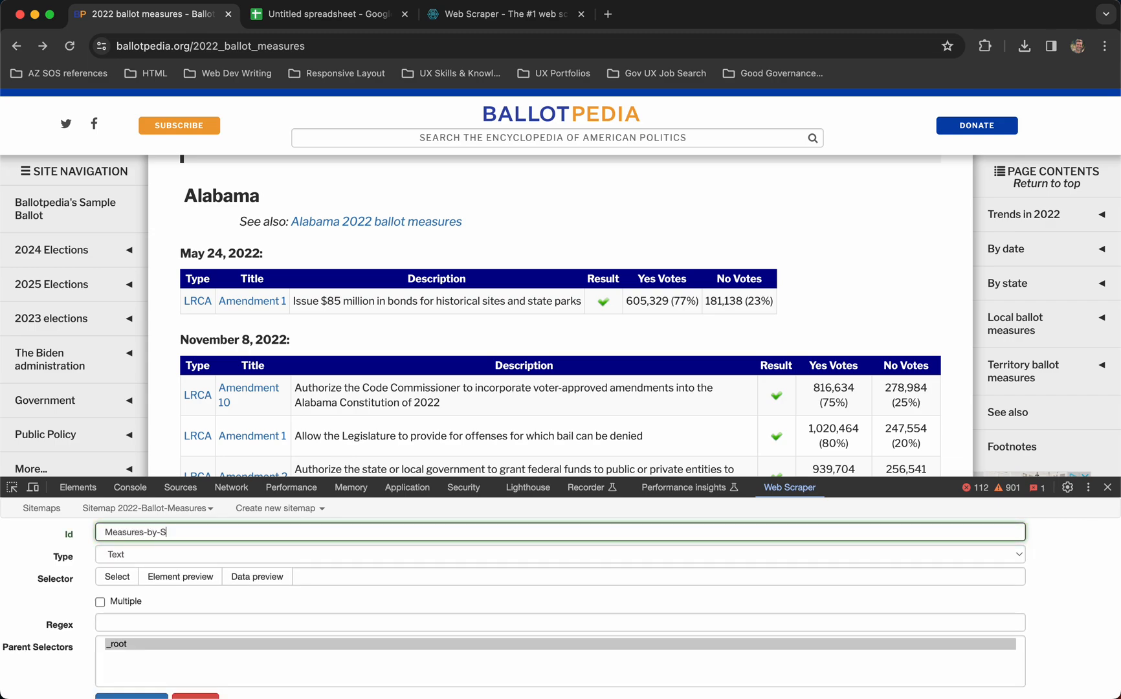
{"action": "type", "text": "tate"}
{"action": "left_click", "coordinate": [128, 561]}
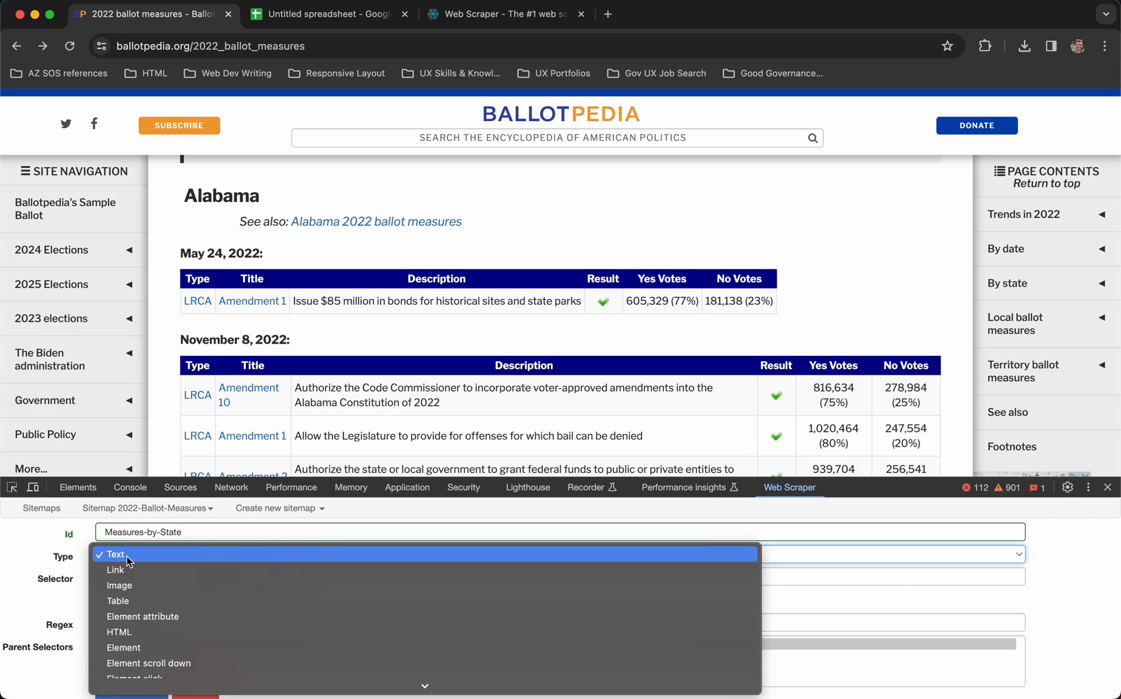
{"action": "left_click", "coordinate": [127, 600]}
Pick the two Alabama tables and the Alaska table on the page as elements for the selector
{"action": "scroll", "coordinate": [59, 569], "scroll_direction": "down", "scroll_amount": 1}
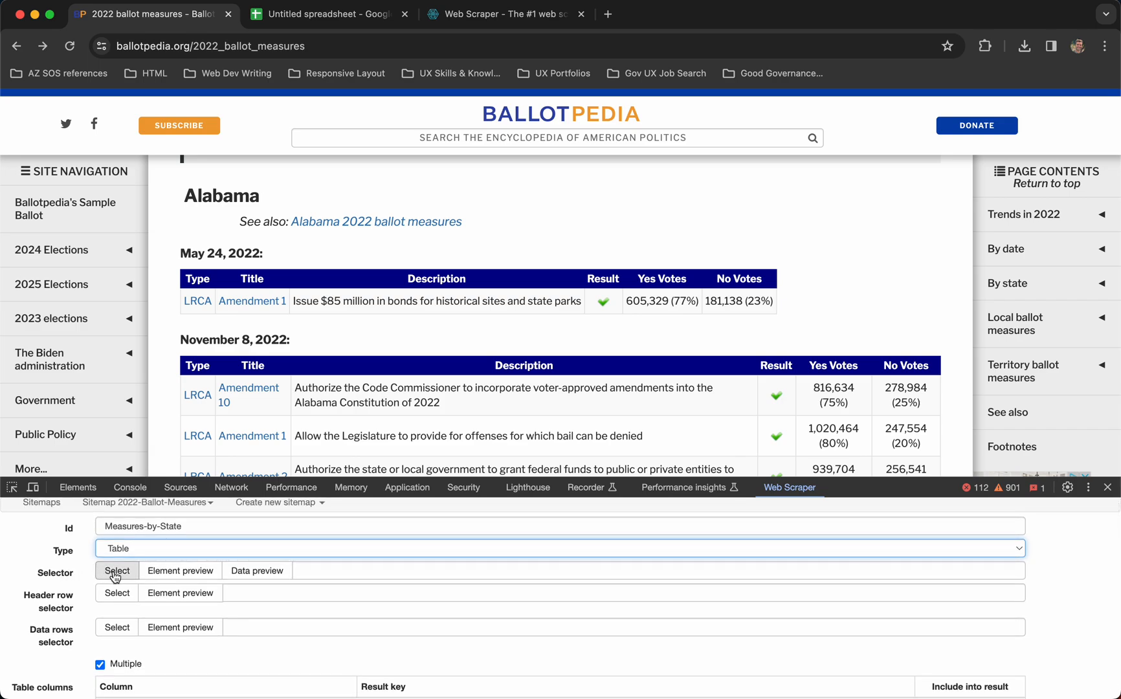
{"action": "left_click", "coordinate": [117, 571]}
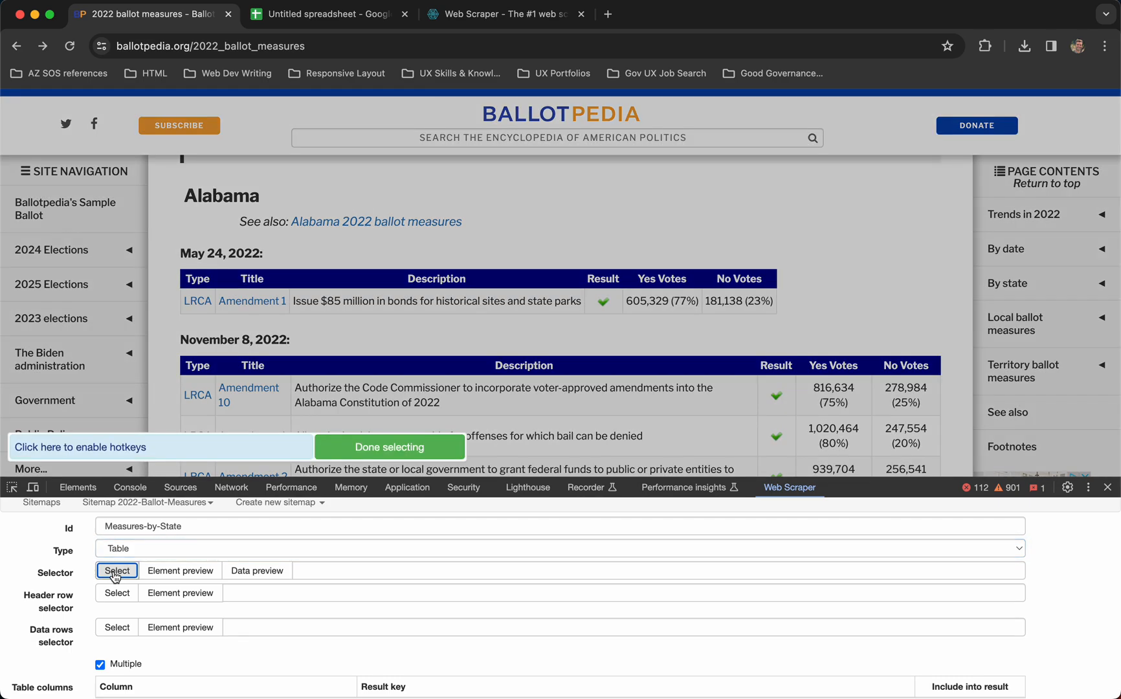
{"action": "left_click", "coordinate": [389, 300]}
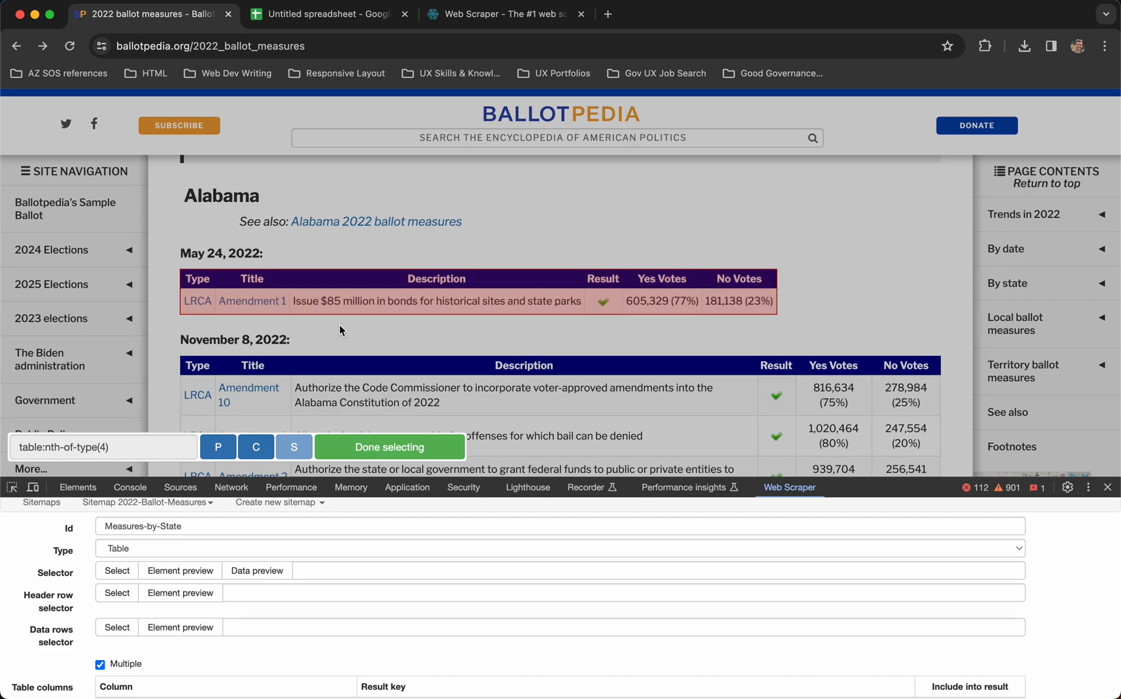
{"action": "scroll", "coordinate": [339, 324], "scroll_direction": "down", "scroll_amount": 1}
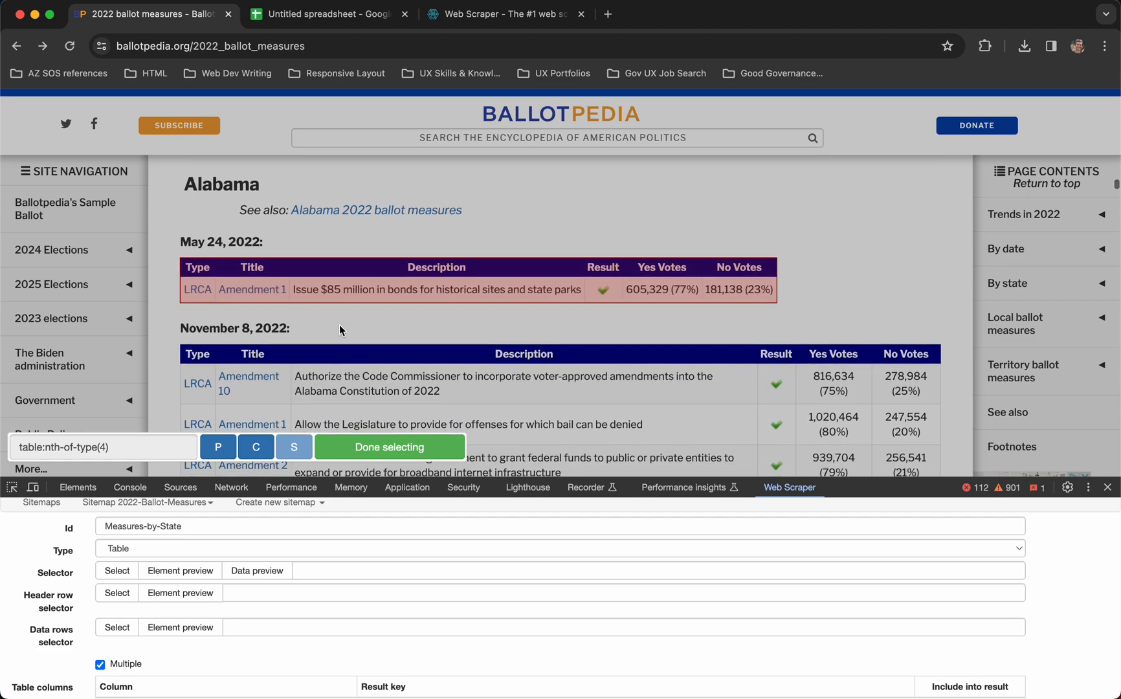
{"action": "left_click", "coordinate": [446, 375]}
{"action": "scroll", "coordinate": [446, 375], "scroll_direction": "down", "scroll_amount": 5}
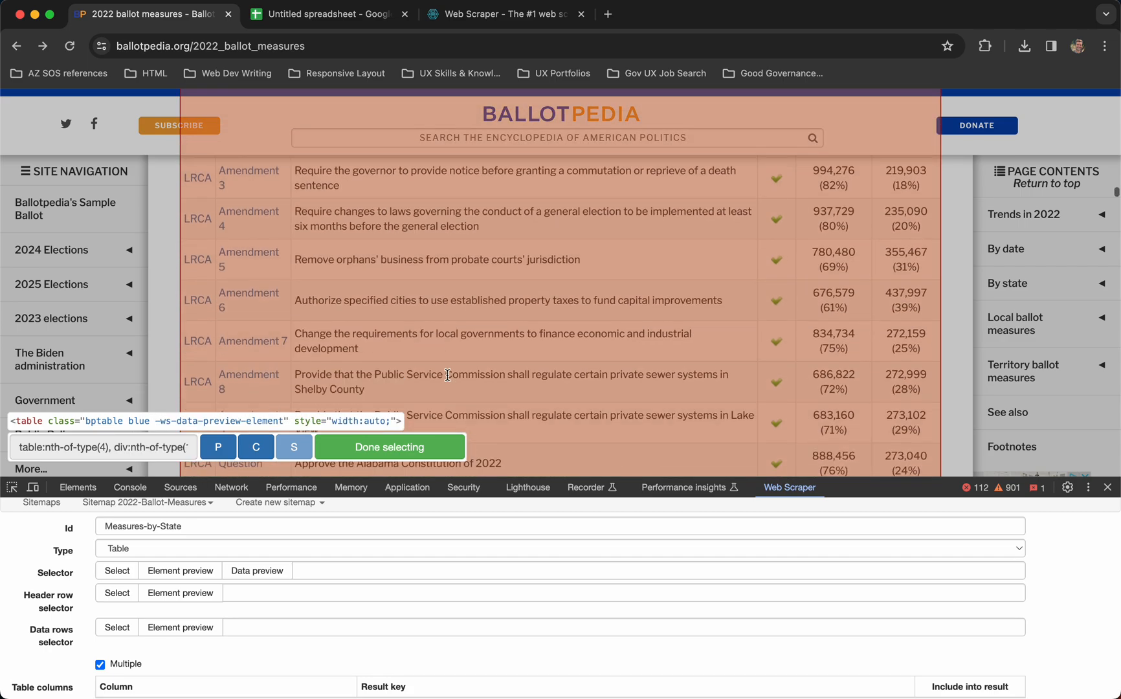
{"action": "scroll", "coordinate": [446, 375], "scroll_direction": "down", "scroll_amount": 5}
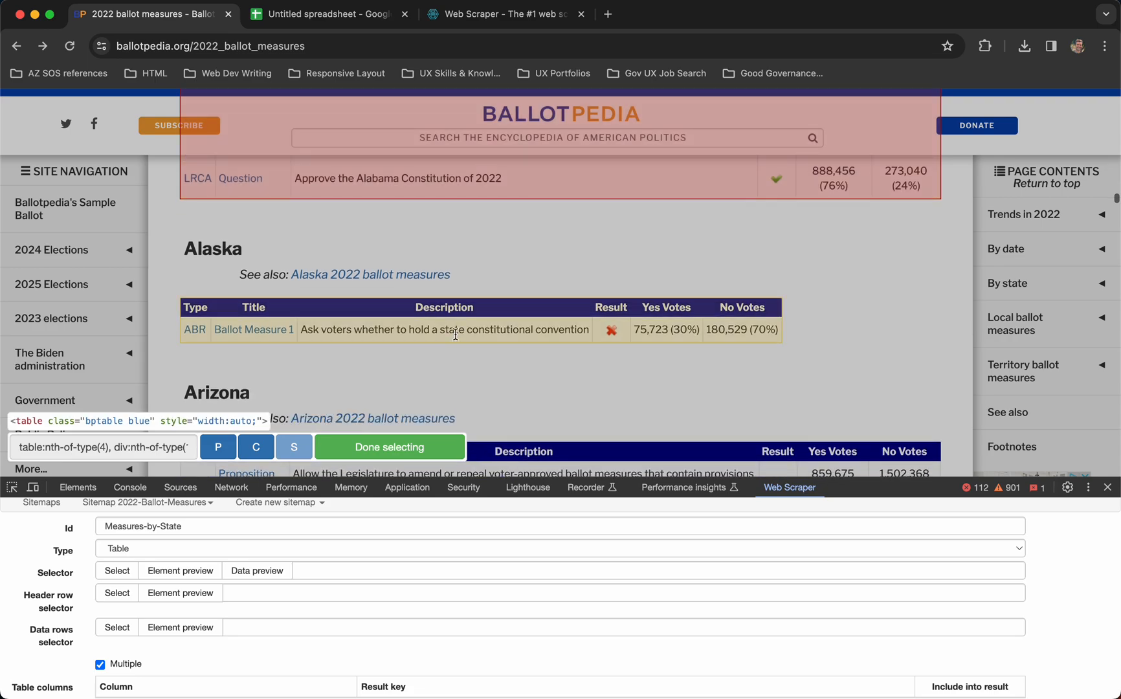
{"action": "left_click", "coordinate": [455, 323]}
{"action": "scroll", "coordinate": [460, 317], "scroll_direction": "down", "scroll_amount": 3}
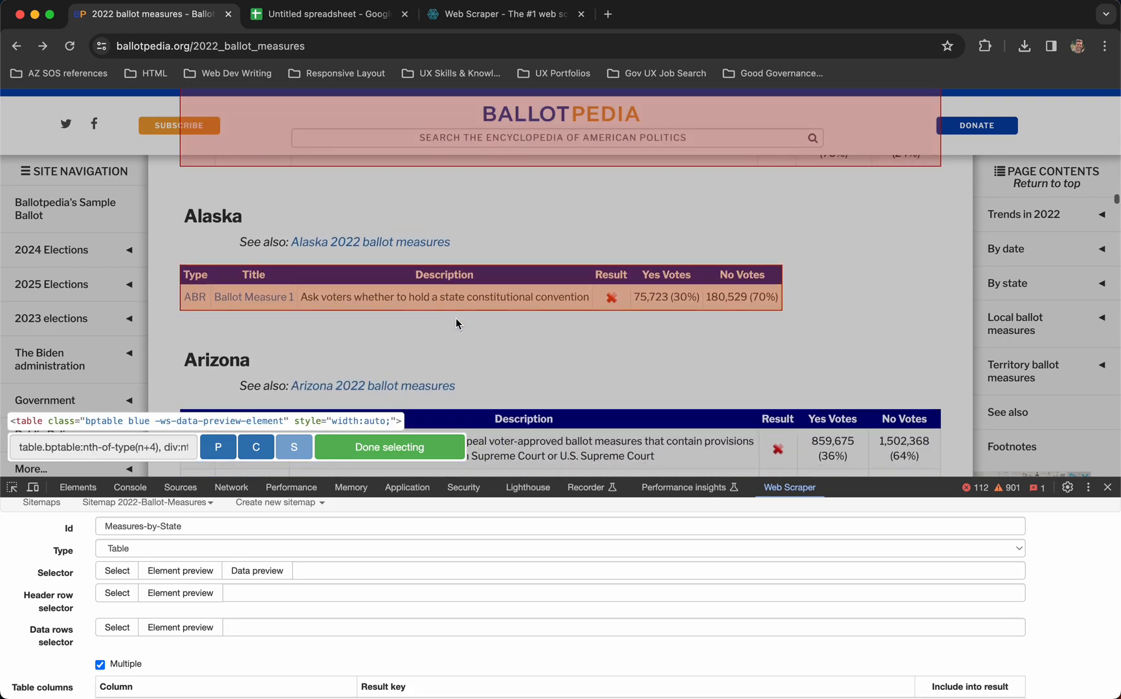
{"action": "left_click", "coordinate": [467, 310]}
Examine the tables from Arizona through American Samoa to check which ones the selection covers
{"action": "scroll", "coordinate": [467, 309], "scroll_direction": "down", "scroll_amount": 7}
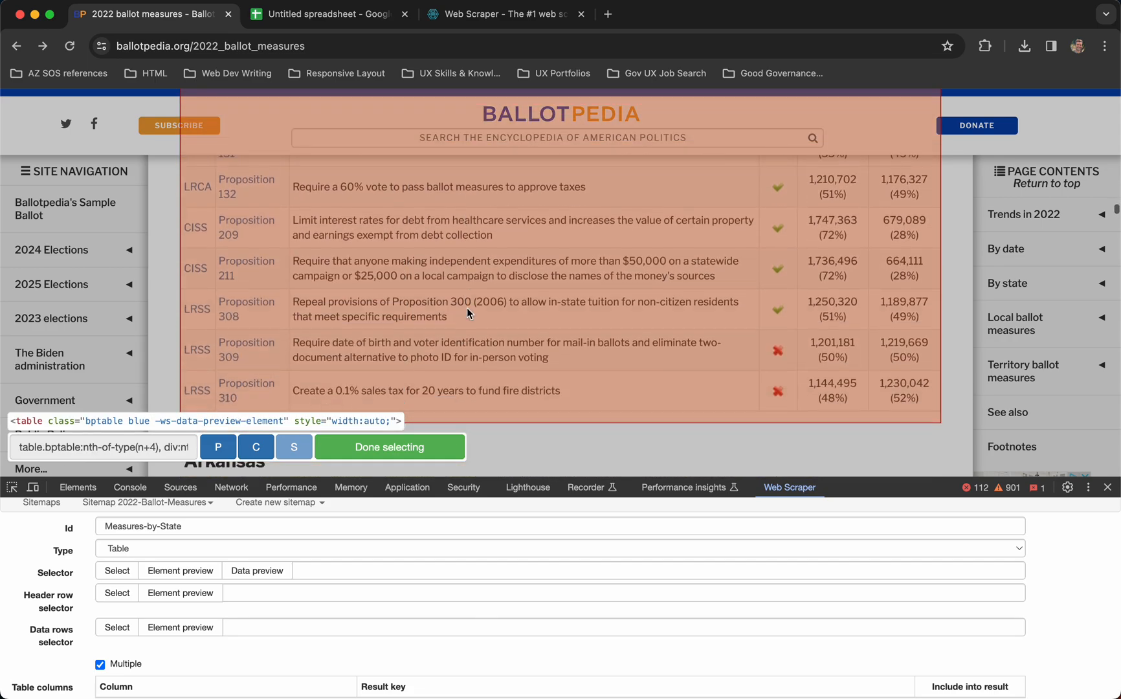
{"action": "scroll", "coordinate": [467, 312], "scroll_direction": "down", "scroll_amount": 10}
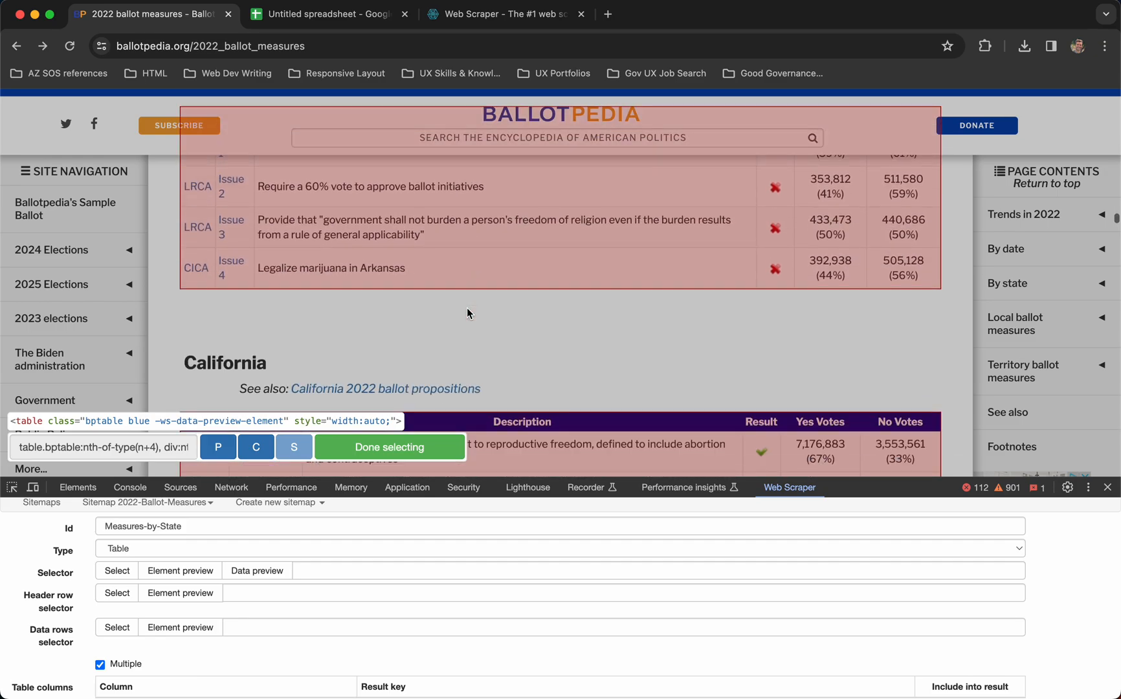
{"action": "scroll", "coordinate": [468, 312], "scroll_direction": "down", "scroll_amount": 15}
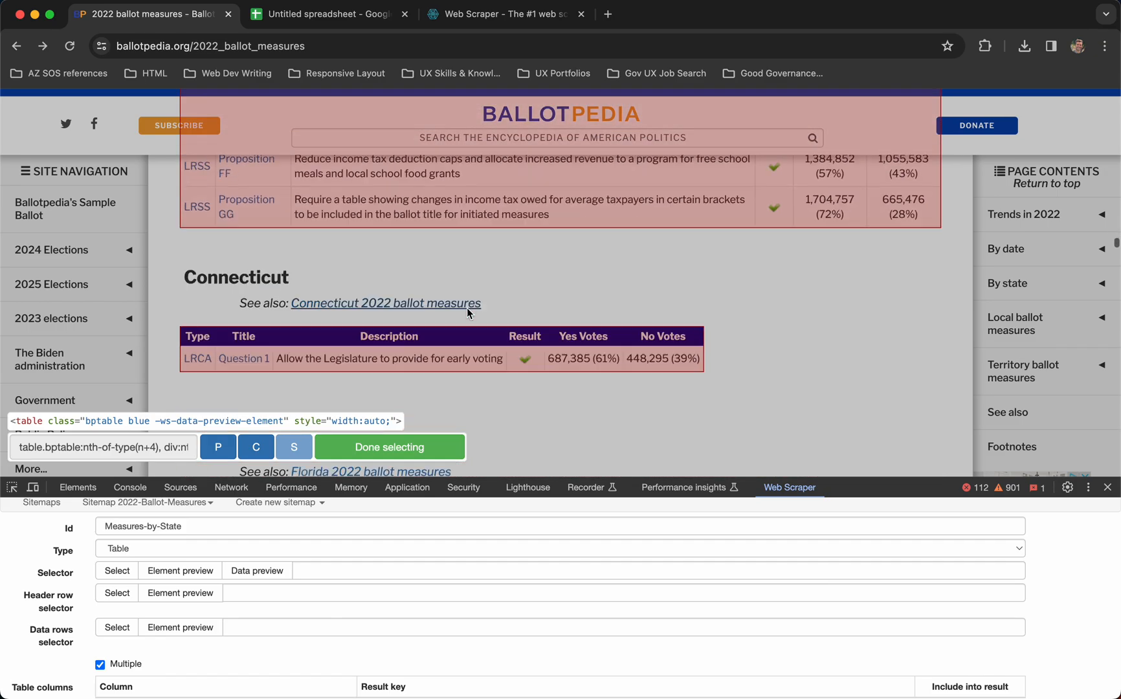
{"action": "scroll", "coordinate": [467, 308], "scroll_direction": "down", "scroll_amount": 14}
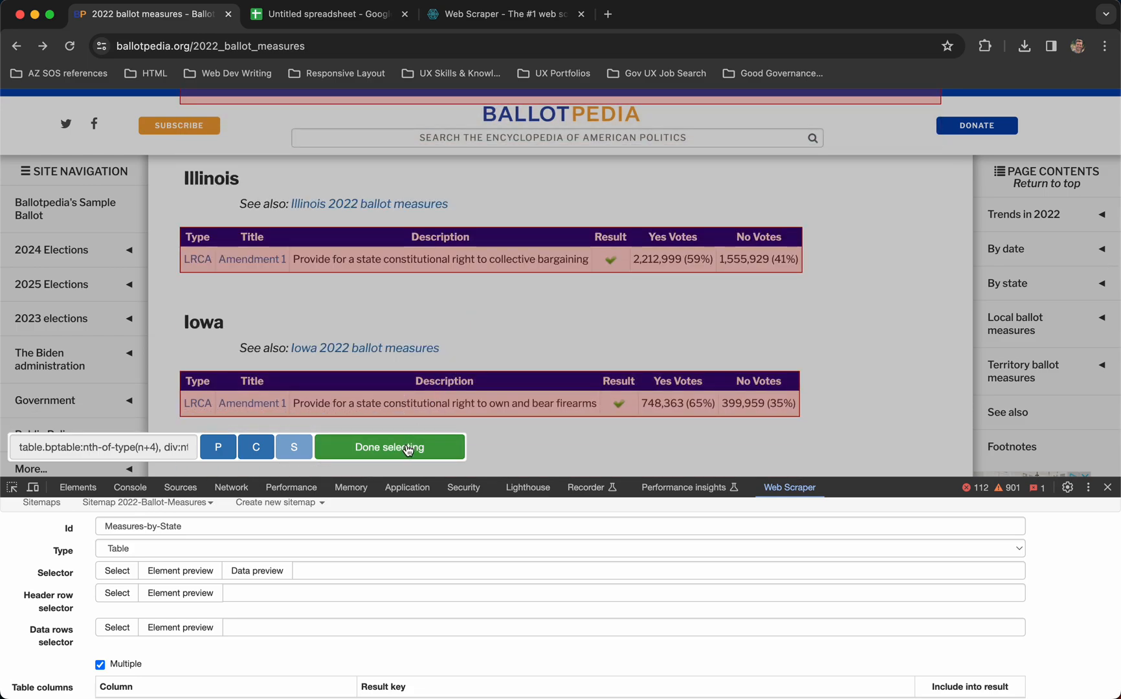
{"action": "scroll", "coordinate": [472, 355], "scroll_direction": "down", "scroll_amount": 10}
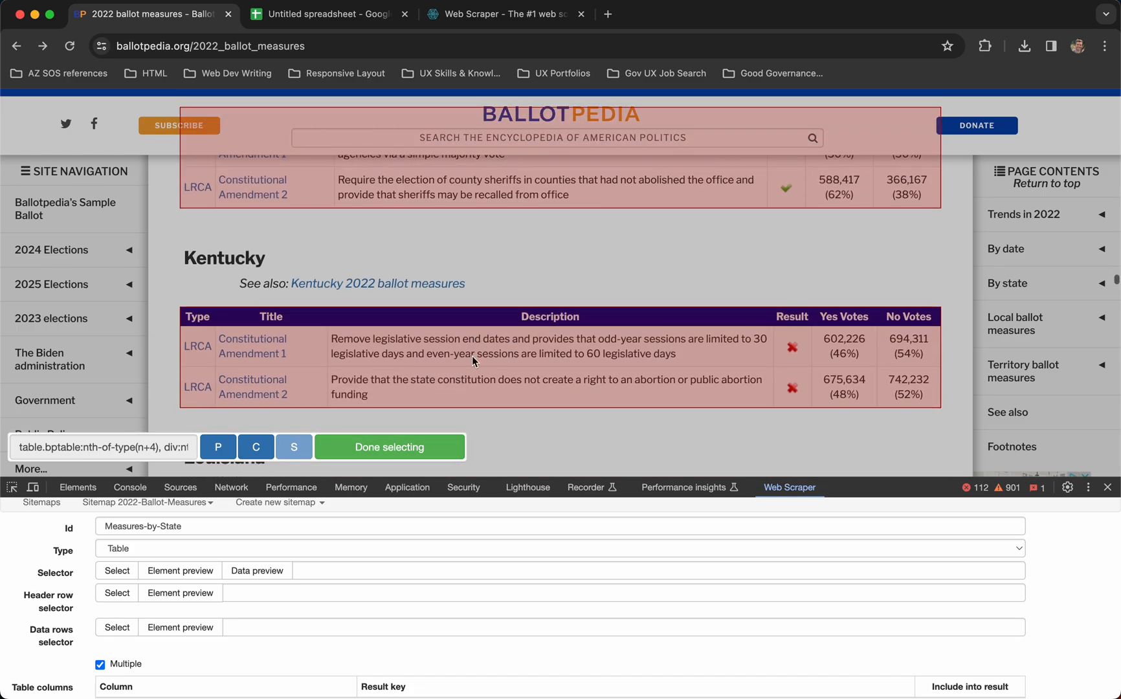
{"action": "scroll", "coordinate": [473, 357], "scroll_direction": "down", "scroll_amount": 15}
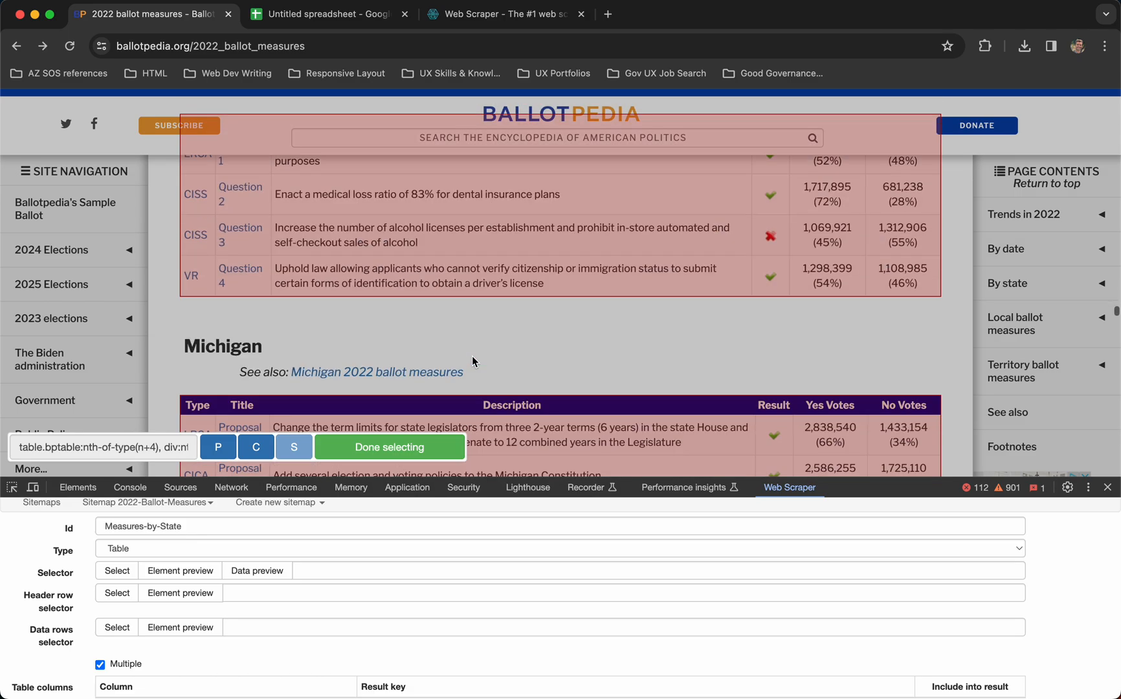
{"action": "scroll", "coordinate": [473, 362], "scroll_direction": "down", "scroll_amount": 15}
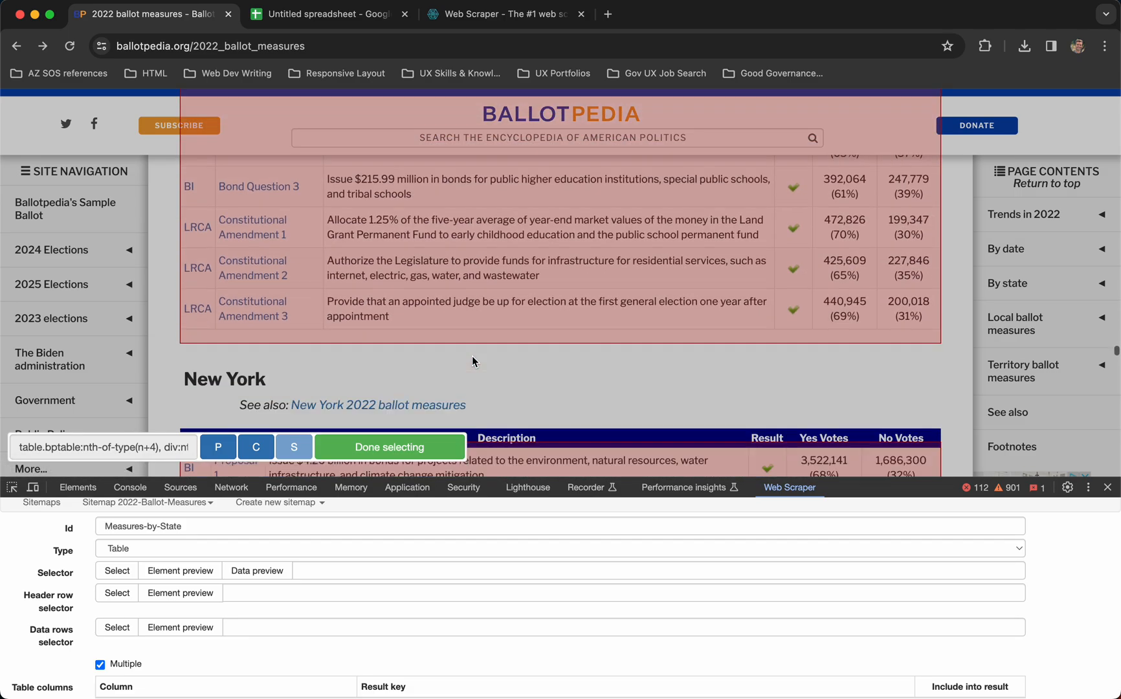
{"action": "scroll", "coordinate": [473, 357], "scroll_direction": "down", "scroll_amount": 15}
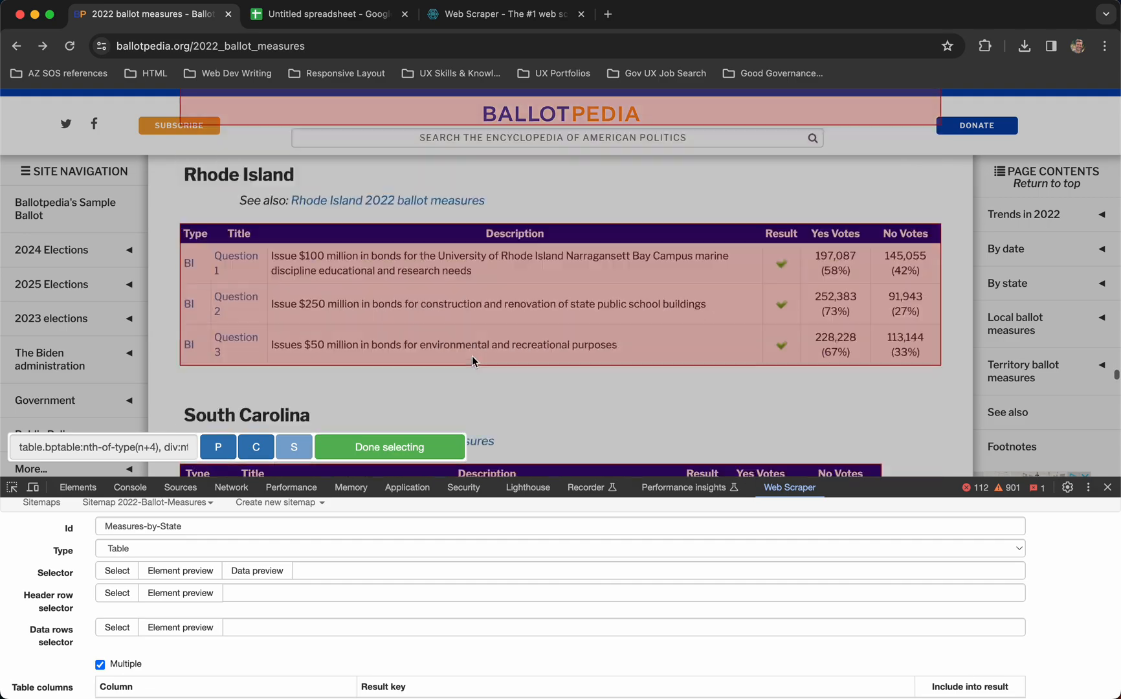
{"action": "scroll", "coordinate": [472, 356], "scroll_direction": "down", "scroll_amount": 15}
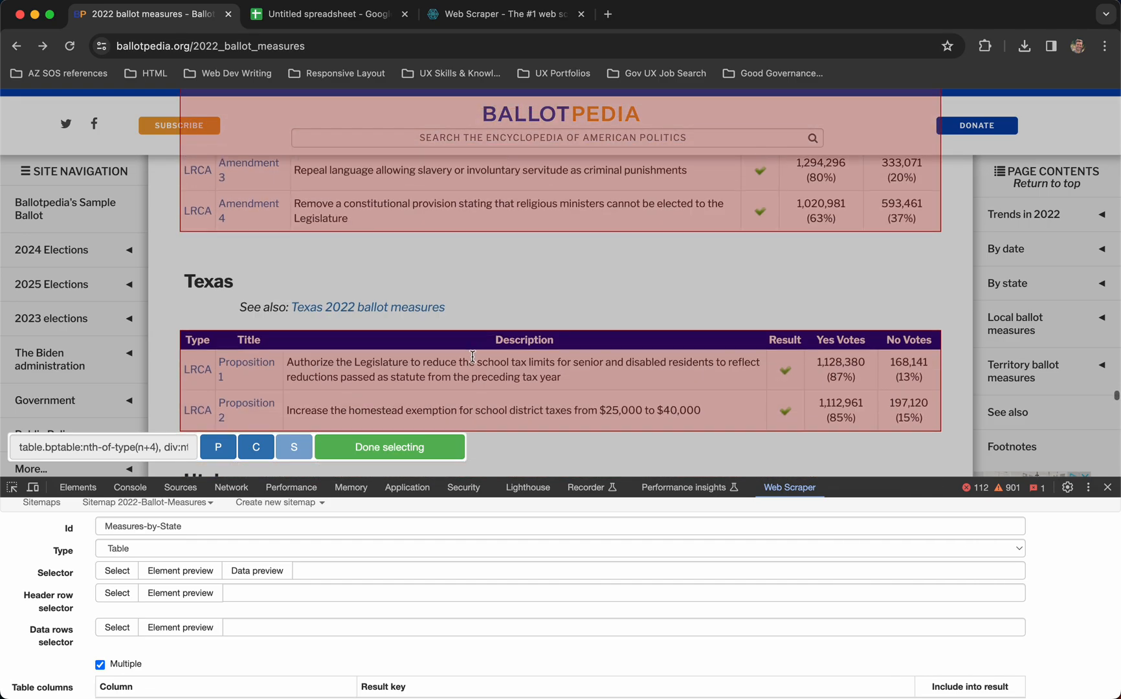
{"action": "scroll", "coordinate": [472, 356], "scroll_direction": "down", "scroll_amount": 10}
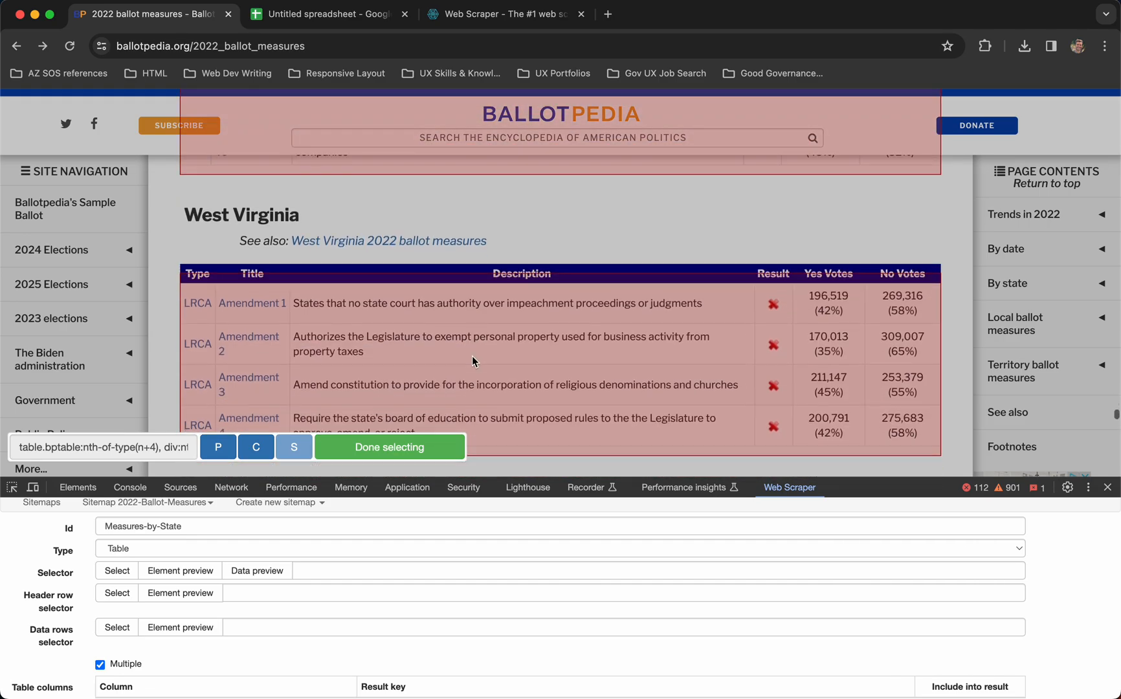
{"action": "scroll", "coordinate": [472, 361], "scroll_direction": "down", "scroll_amount": 4}
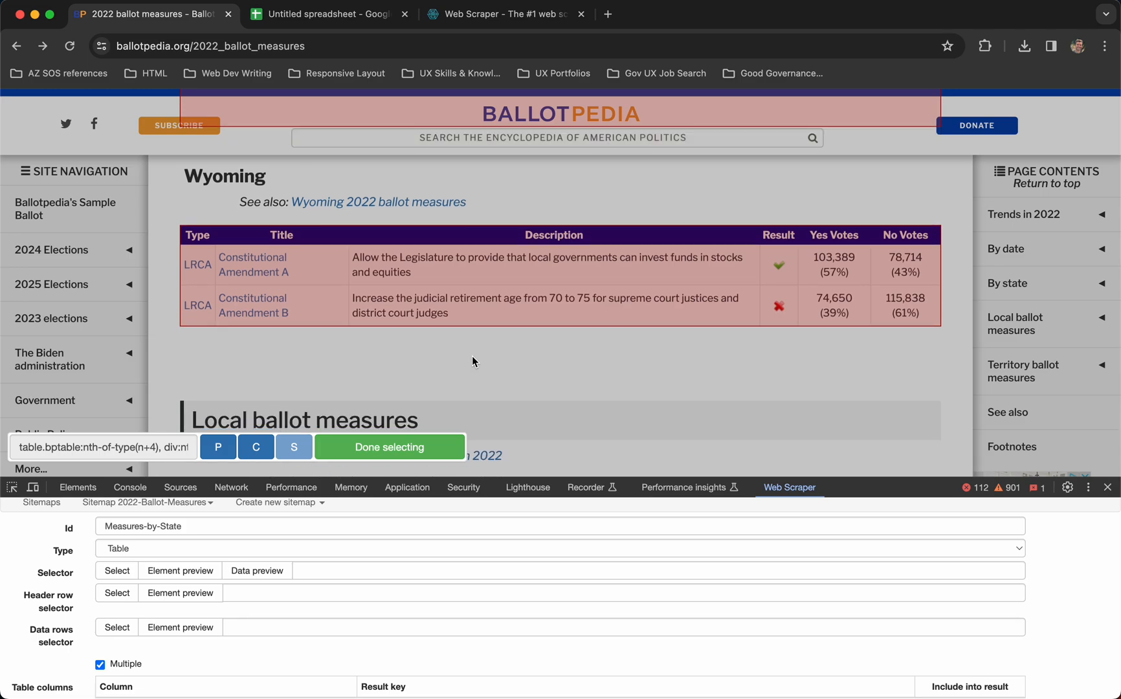
{"action": "scroll", "coordinate": [473, 359], "scroll_direction": "down", "scroll_amount": 1}
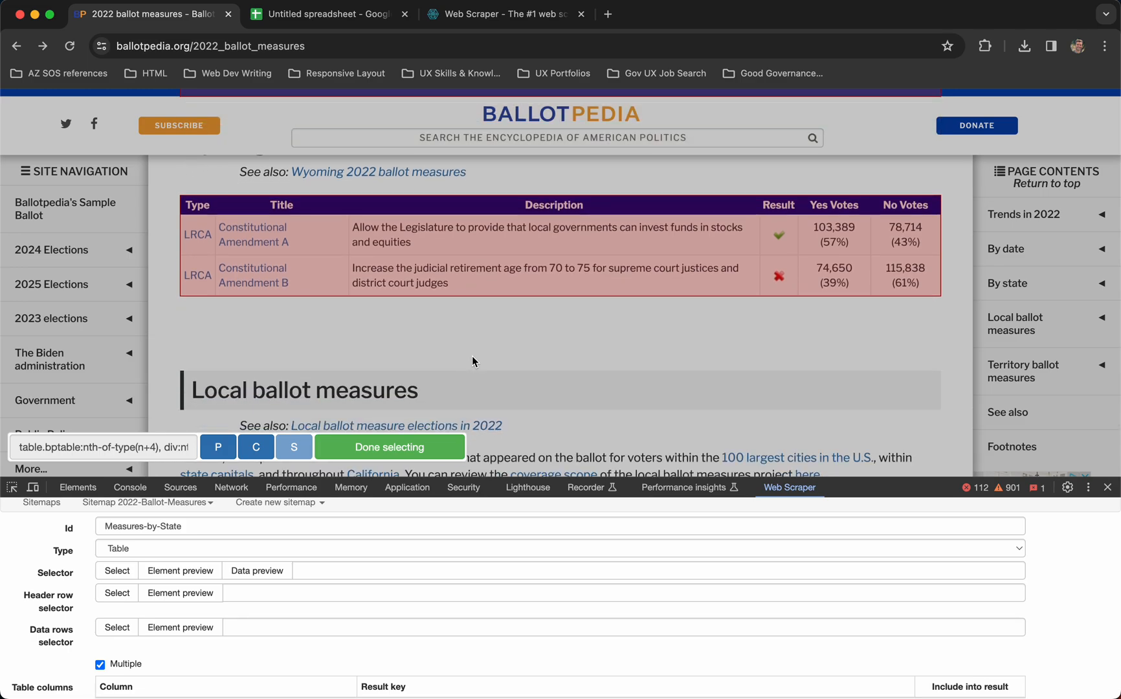
{"action": "scroll", "coordinate": [472, 360], "scroll_direction": "down", "scroll_amount": 8}
{"action": "scroll", "coordinate": [472, 361], "scroll_direction": "down", "scroll_amount": 3}
{"action": "scroll", "coordinate": [473, 361], "scroll_direction": "up", "scroll_amount": 1}
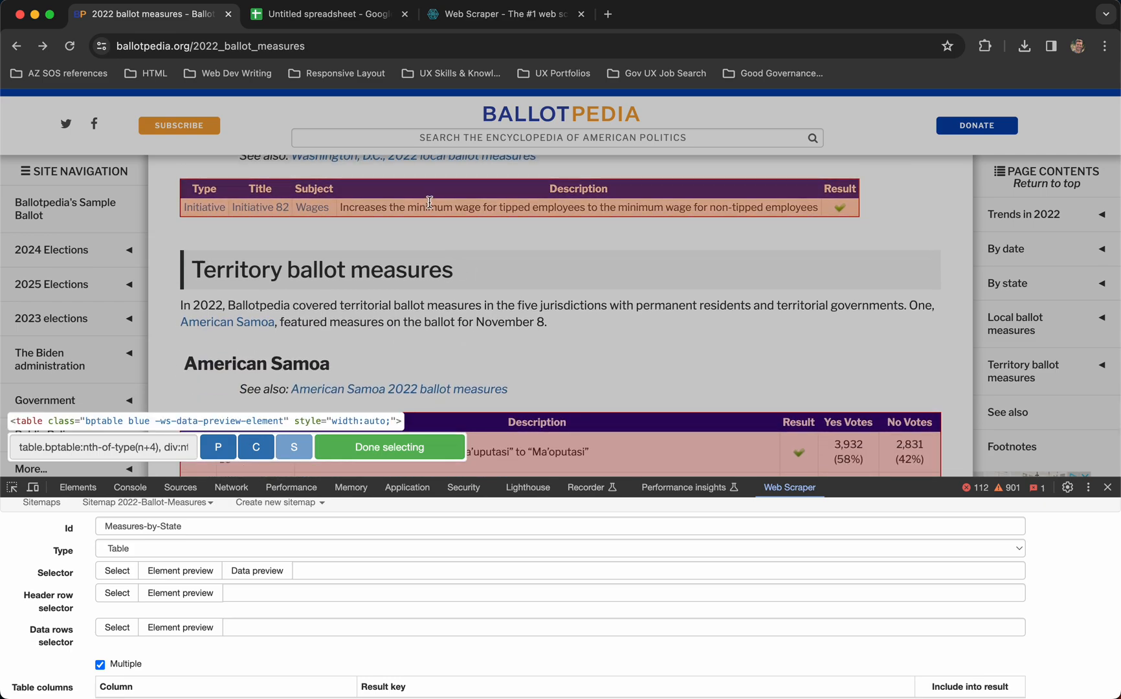
{"action": "scroll", "coordinate": [489, 282], "scroll_direction": "down", "scroll_amount": 10}
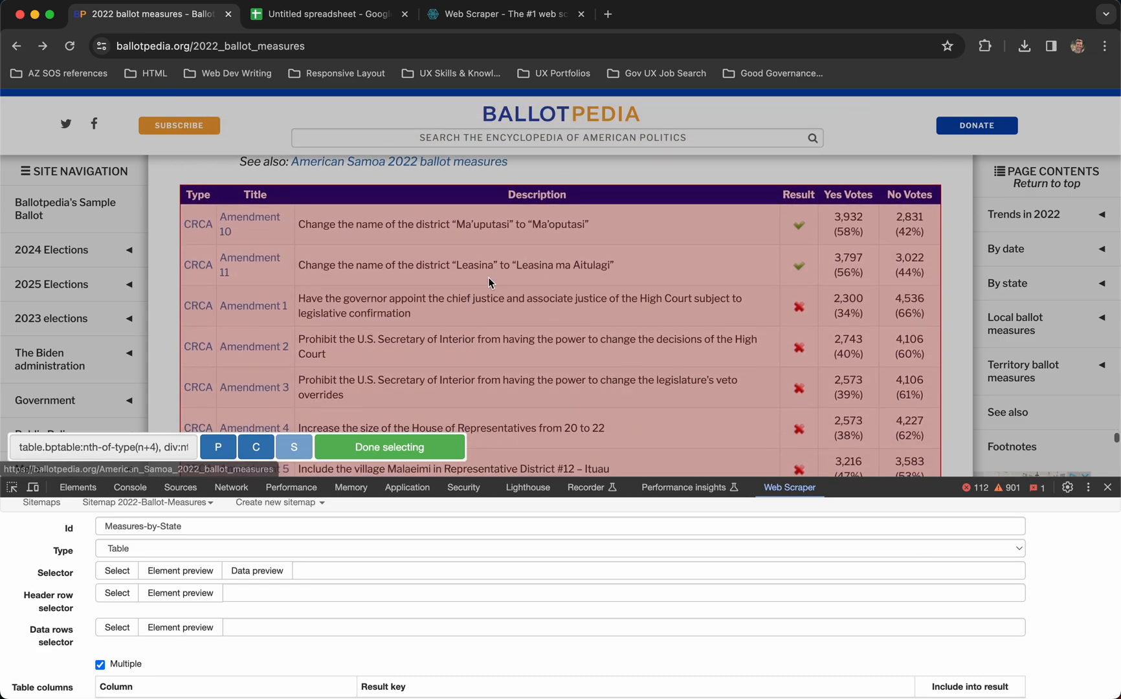
{"action": "scroll", "coordinate": [488, 288], "scroll_direction": "up", "scroll_amount": 5}
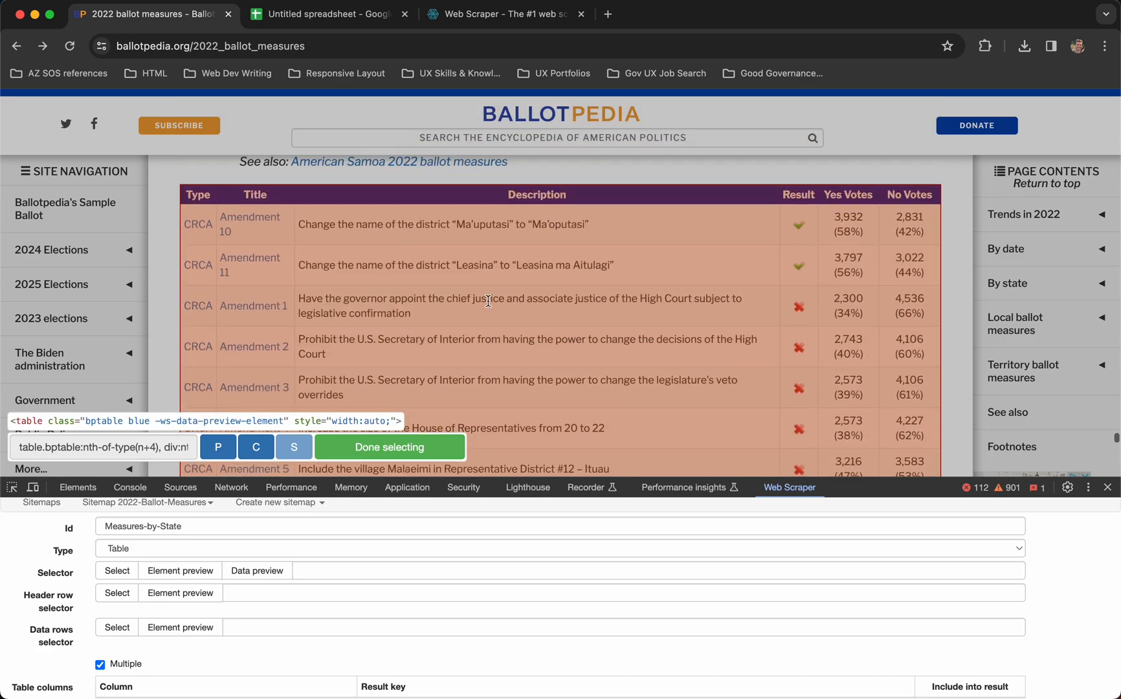
Finish the table selection and save the Measures-by-State selector with its detected header, data rows and columns
{"action": "left_click", "coordinate": [410, 447]}
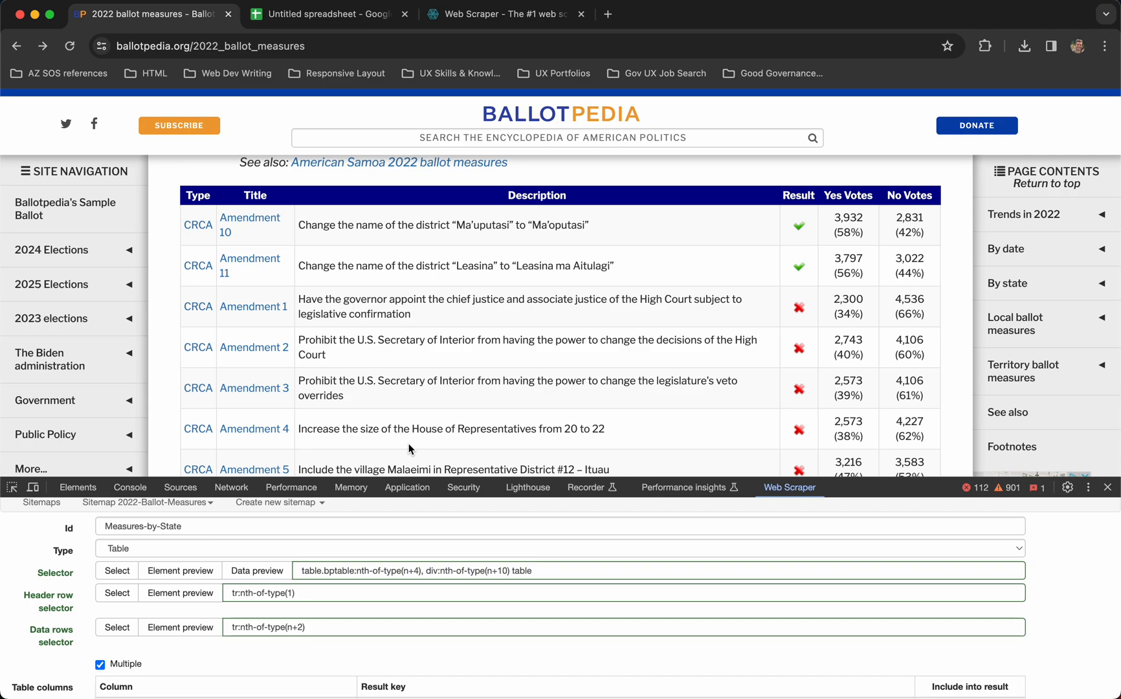
{"action": "scroll", "coordinate": [407, 612], "scroll_direction": "down", "scroll_amount": 6}
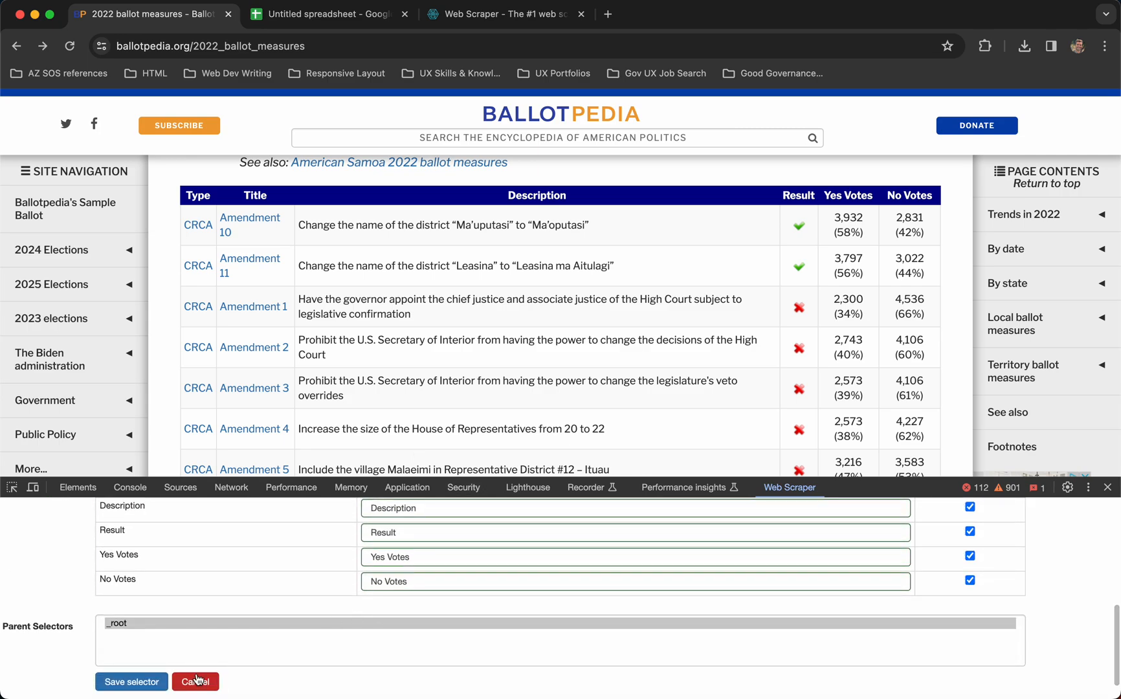
{"action": "left_click", "coordinate": [132, 682]}
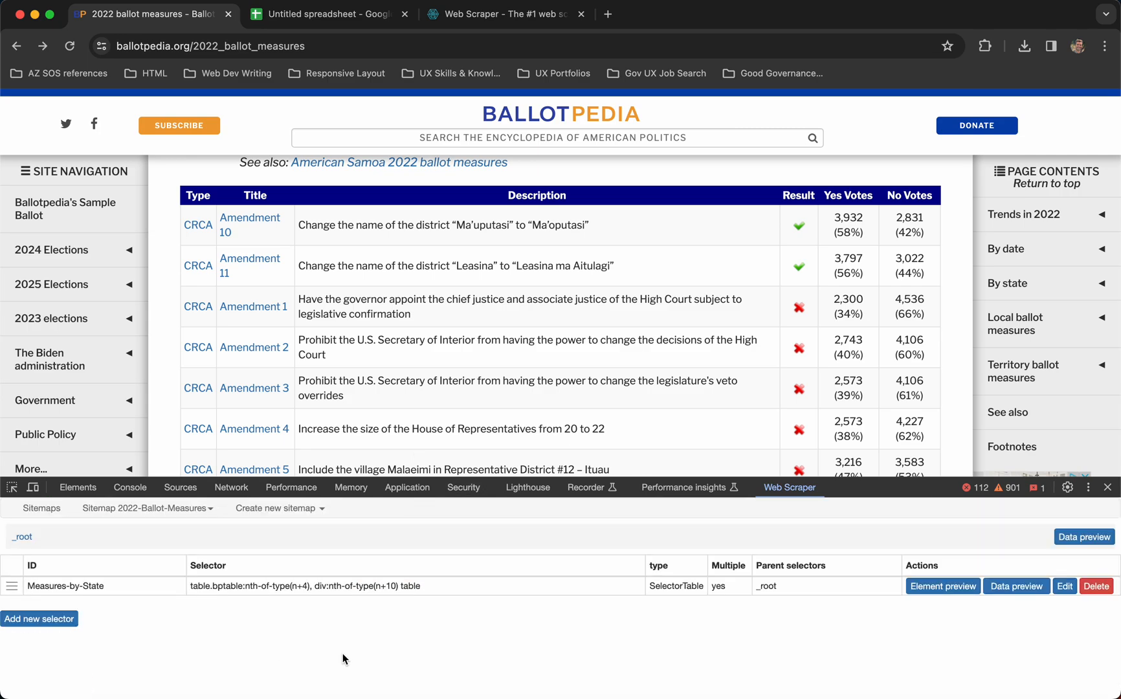
Preview the data of the Measures-by-State selector and review the extracted rows
{"action": "left_click", "coordinate": [1025, 590]}
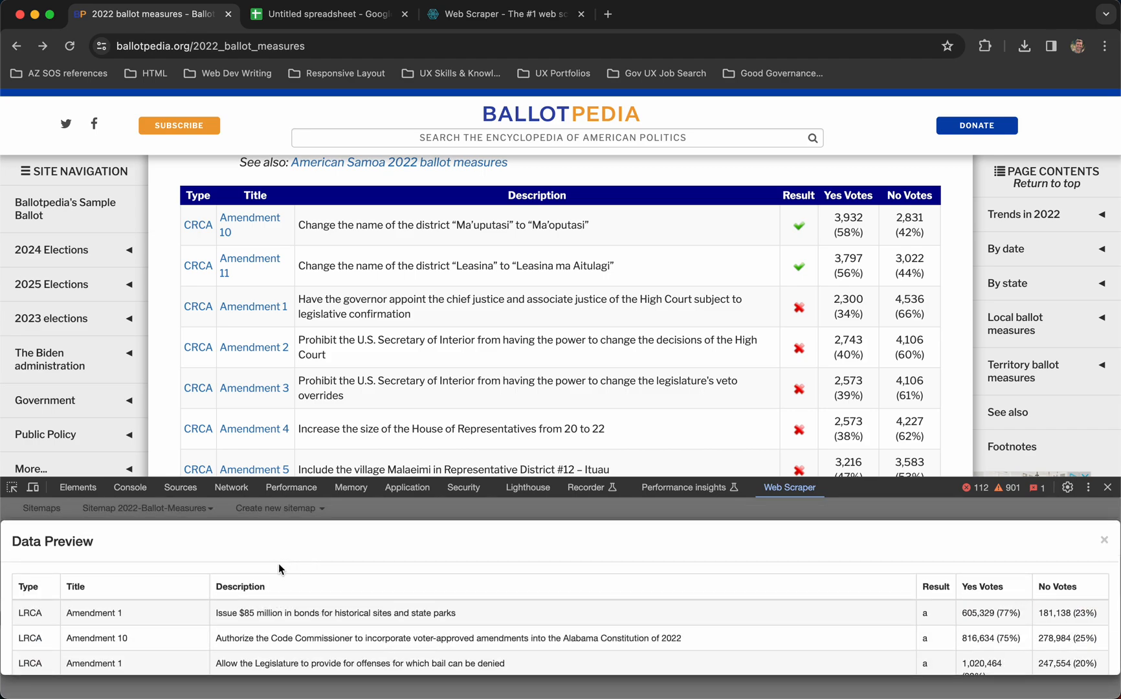
{"action": "scroll", "coordinate": [278, 568], "scroll_direction": "down", "scroll_amount": 15}
{"action": "scroll", "coordinate": [279, 567], "scroll_direction": "up", "scroll_amount": 15}
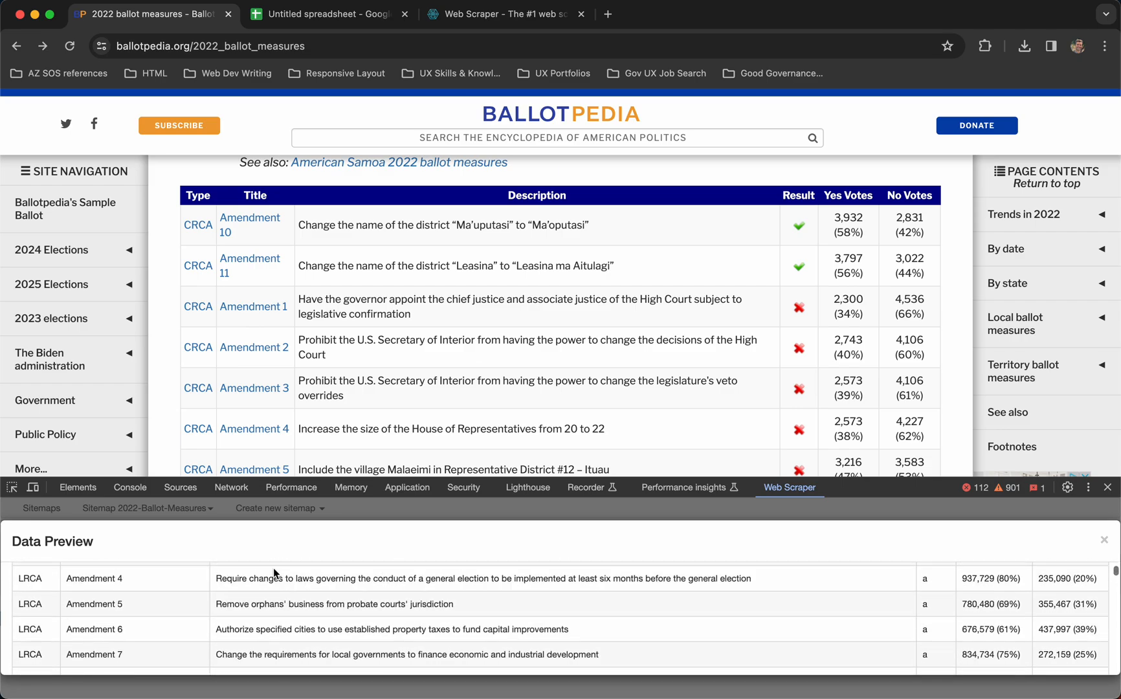
{"action": "scroll", "coordinate": [278, 566], "scroll_direction": "up", "scroll_amount": 3}
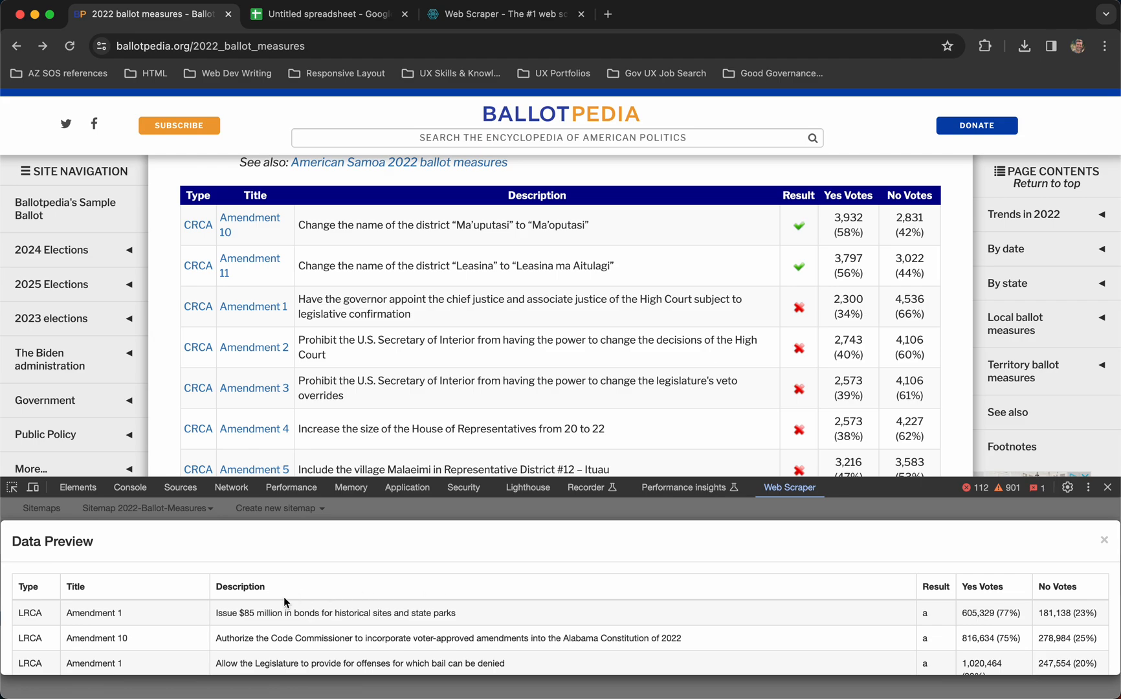
Copy the entire data preview and paste it into the untitled Google Sheets spreadsheet starting at cell A1
{"action": "key", "text": "super+a"}
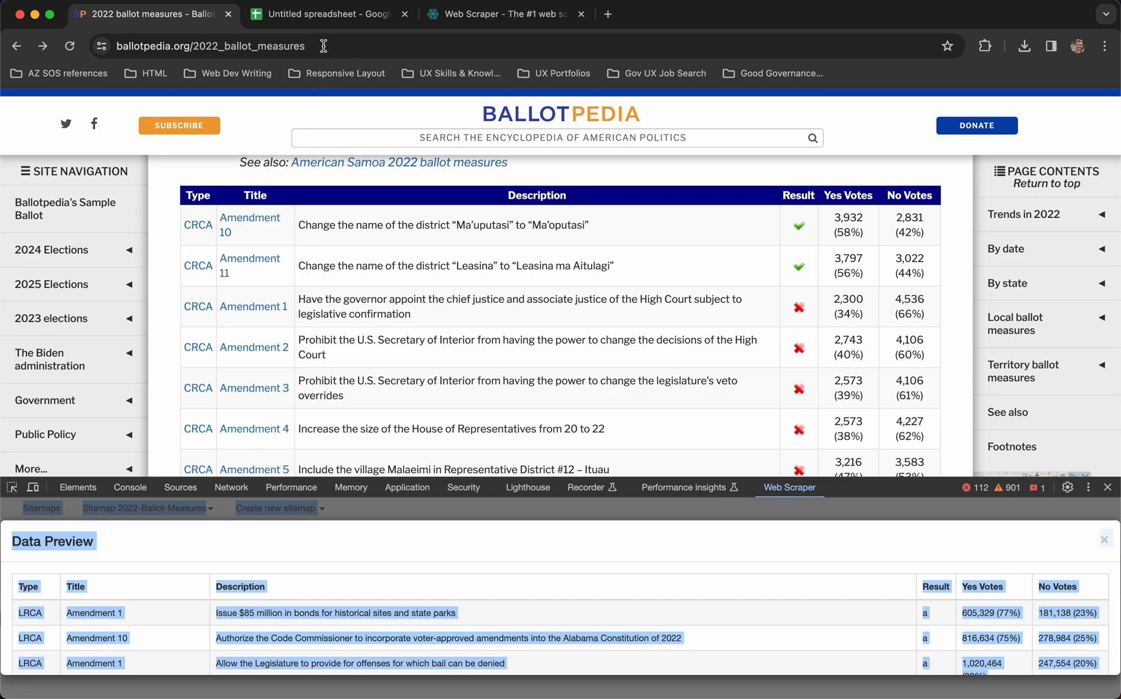
{"action": "left_click", "coordinate": [312, 21]}
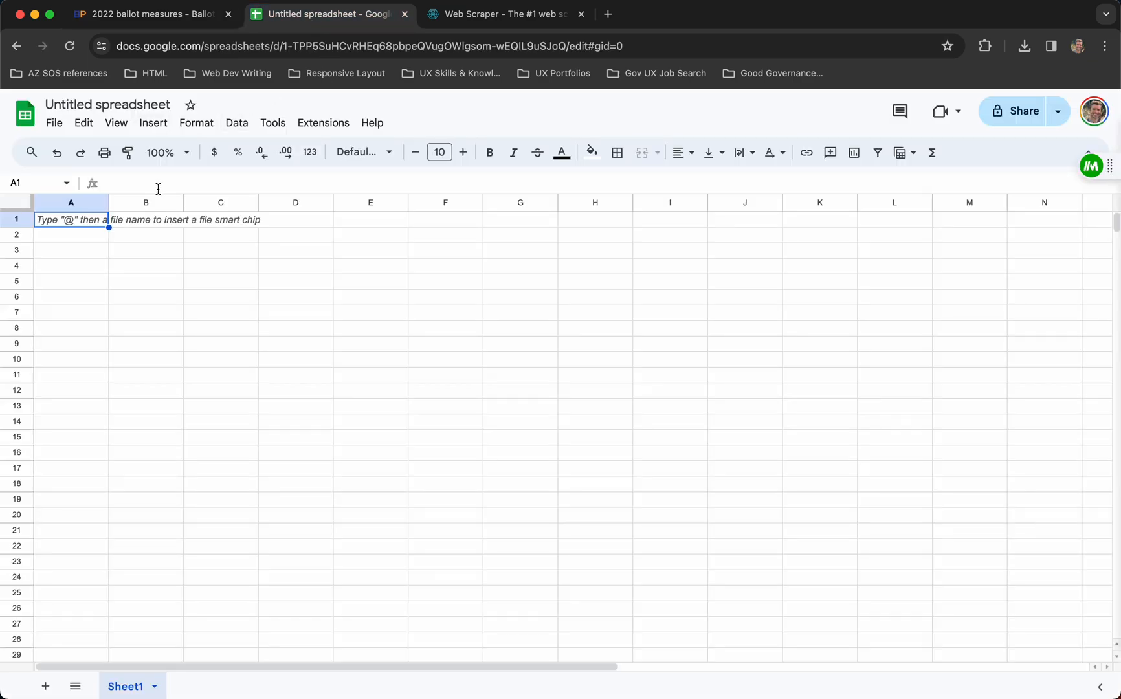
{"action": "key", "text": "super+v"}
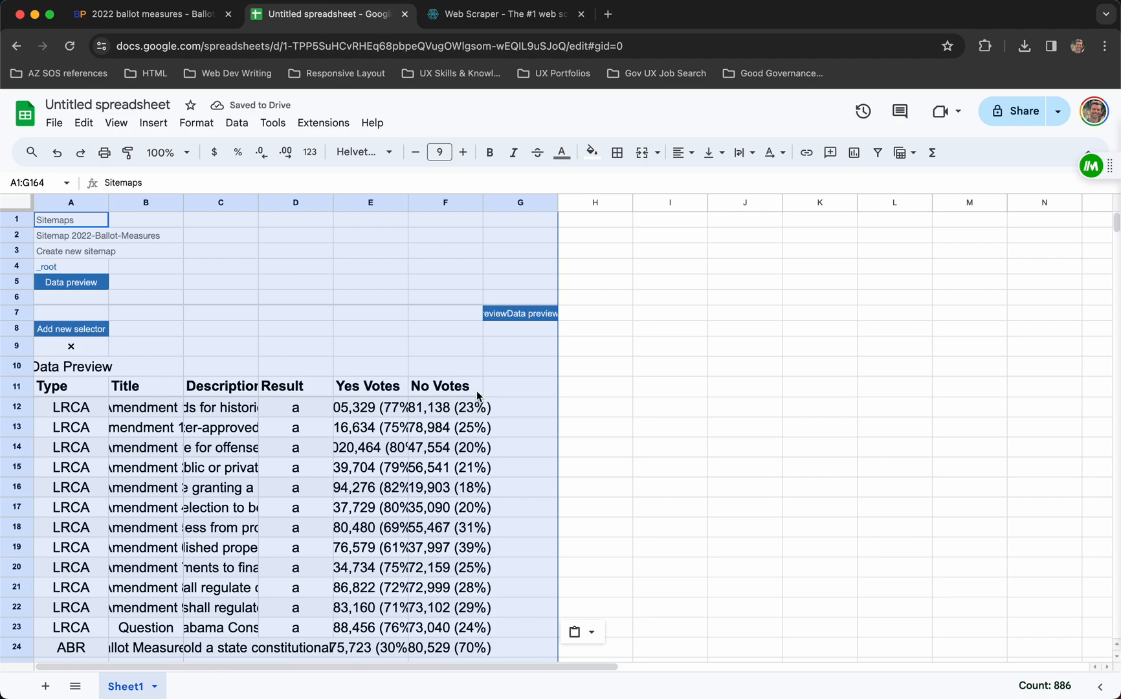
Delete rows 1 to 10 above the table header and widen the Description column
{"action": "left_click", "coordinate": [505, 373]}
{"action": "left_click_drag", "start_coordinate": [505, 373], "coordinate": [68, 221]}
{"action": "right_click", "coordinate": [63, 220]}
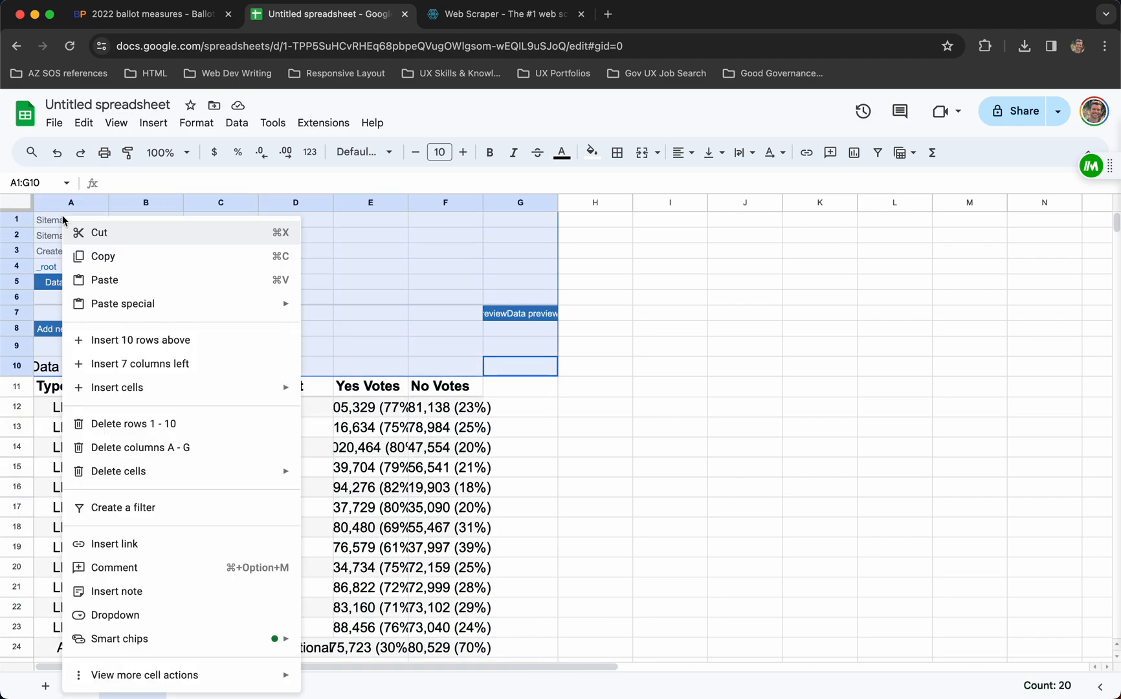
{"action": "left_click", "coordinate": [189, 424]}
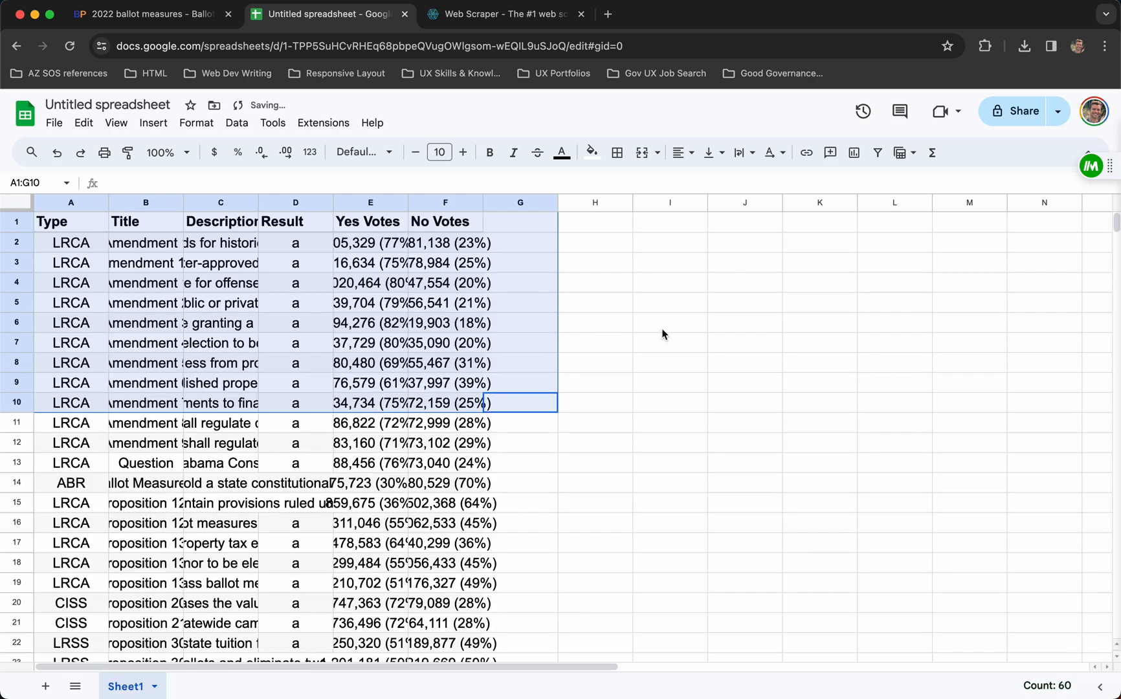
{"action": "left_click", "coordinate": [661, 375]}
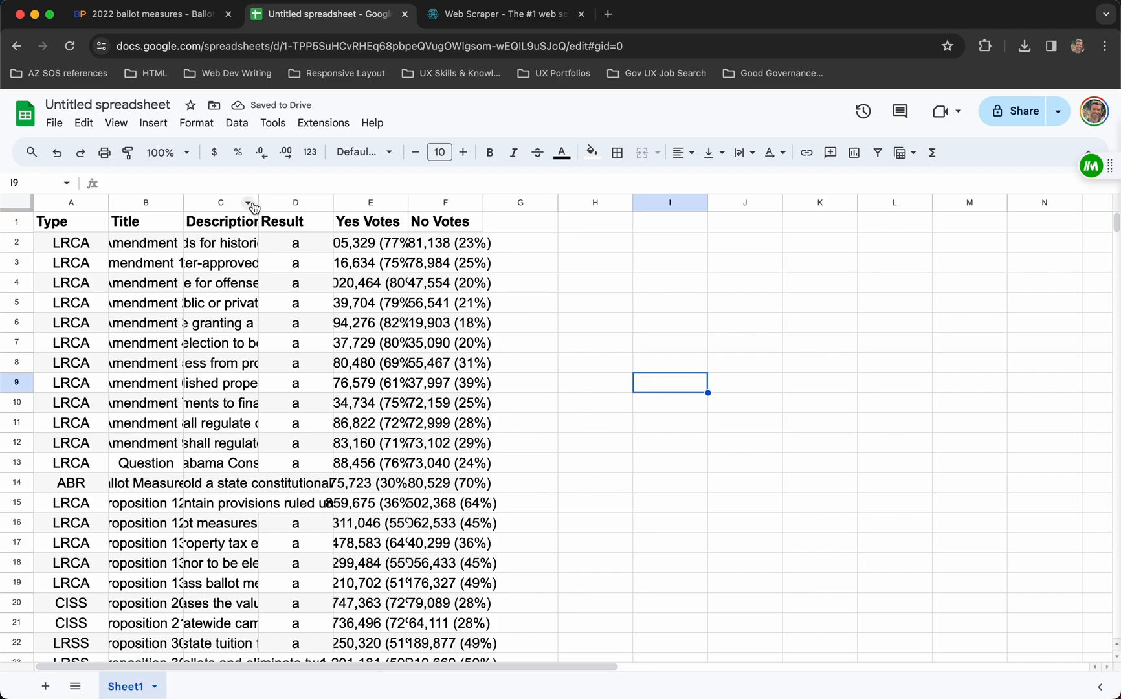
{"action": "left_click_drag", "start_coordinate": [258, 206], "coordinate": [777, 241]}
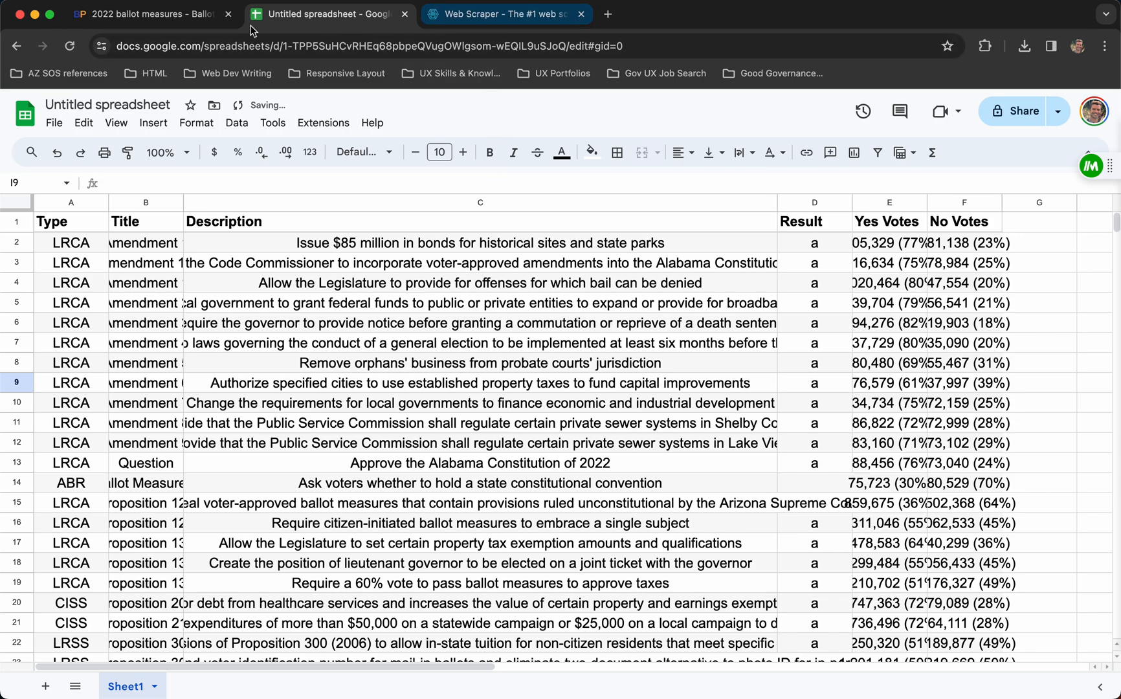
Return to the Ballotpedia page, close the developer tools and find the last state's table, Wyoming
{"action": "left_click", "coordinate": [145, 14]}
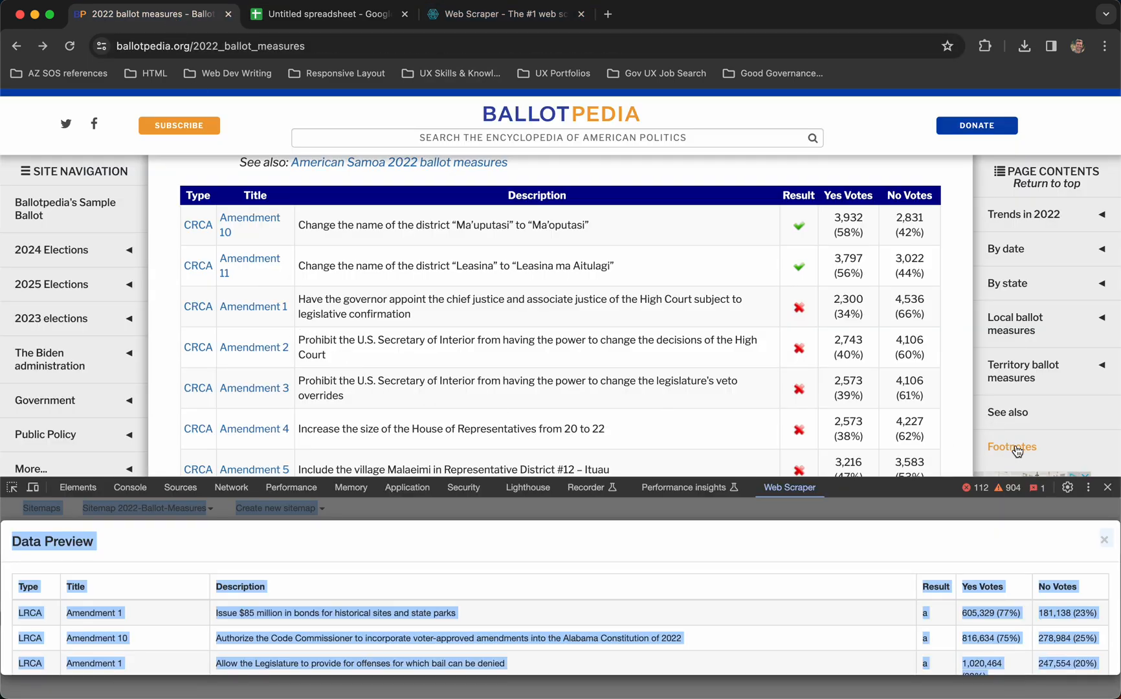
{"action": "left_click", "coordinate": [1108, 488]}
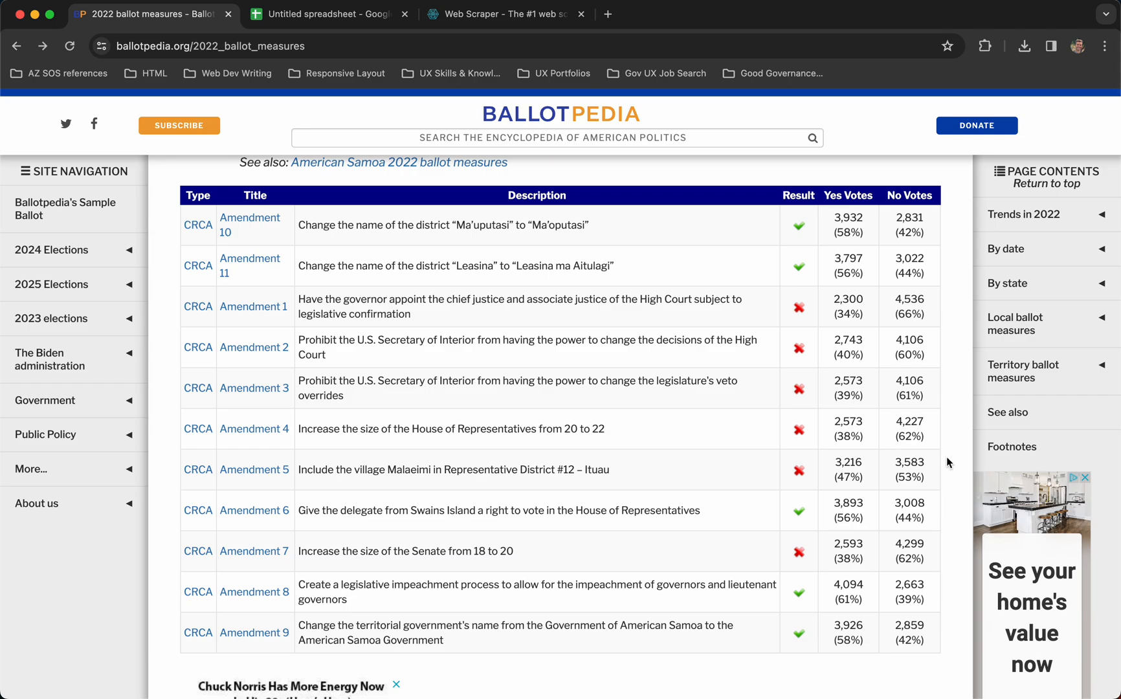
{"action": "scroll", "coordinate": [592, 431], "scroll_direction": "up", "scroll_amount": 4}
{"action": "scroll", "coordinate": [592, 434], "scroll_direction": "up", "scroll_amount": 8}
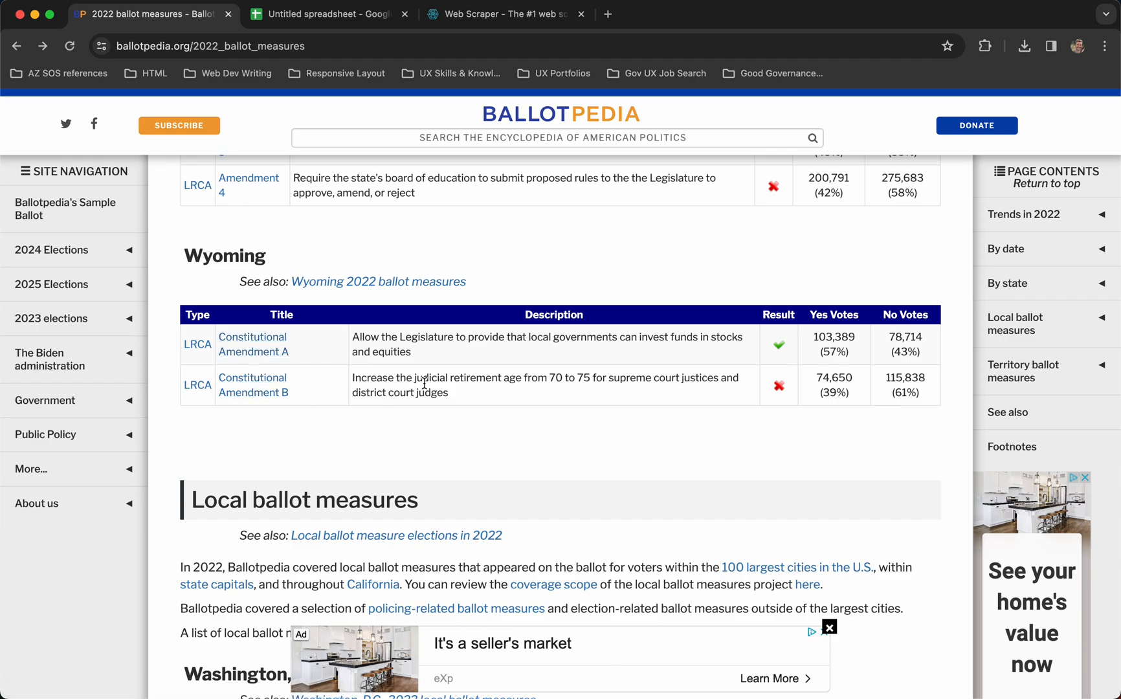
Switch back to the spreadsheet and widen the Title column to fit the measure names
{"action": "left_click", "coordinate": [353, 15]}
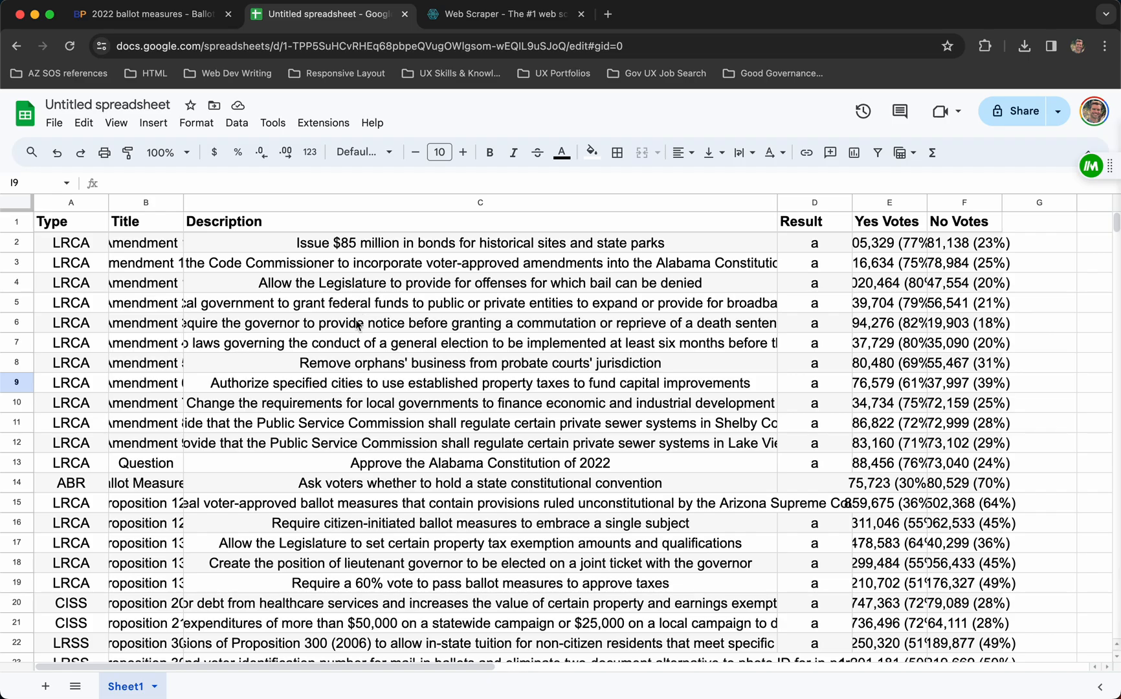
{"action": "scroll", "coordinate": [358, 324], "scroll_direction": "down", "scroll_amount": 4}
{"action": "scroll", "coordinate": [358, 324], "scroll_direction": "down", "scroll_amount": 15}
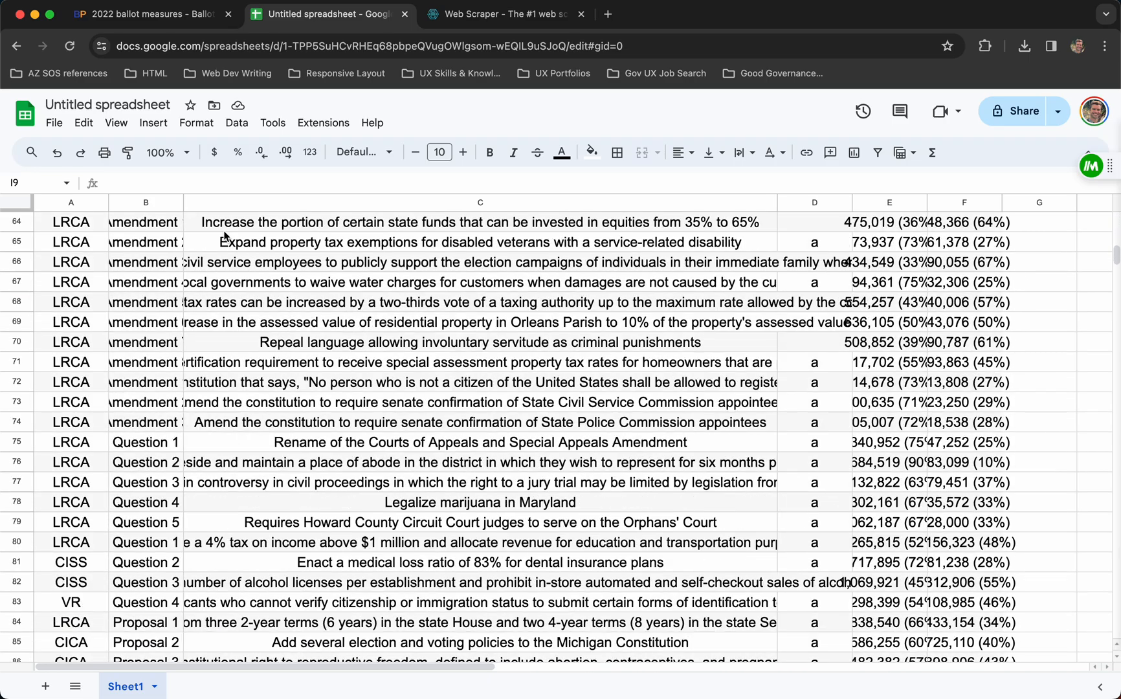
{"action": "left_click_drag", "start_coordinate": [185, 199], "coordinate": [421, 200]}
Delete rows 142 to 153, which hold the Initiative 82 and American Samoa measures below Wyoming's
{"action": "scroll", "coordinate": [343, 363], "scroll_direction": "down", "scroll_amount": 10}
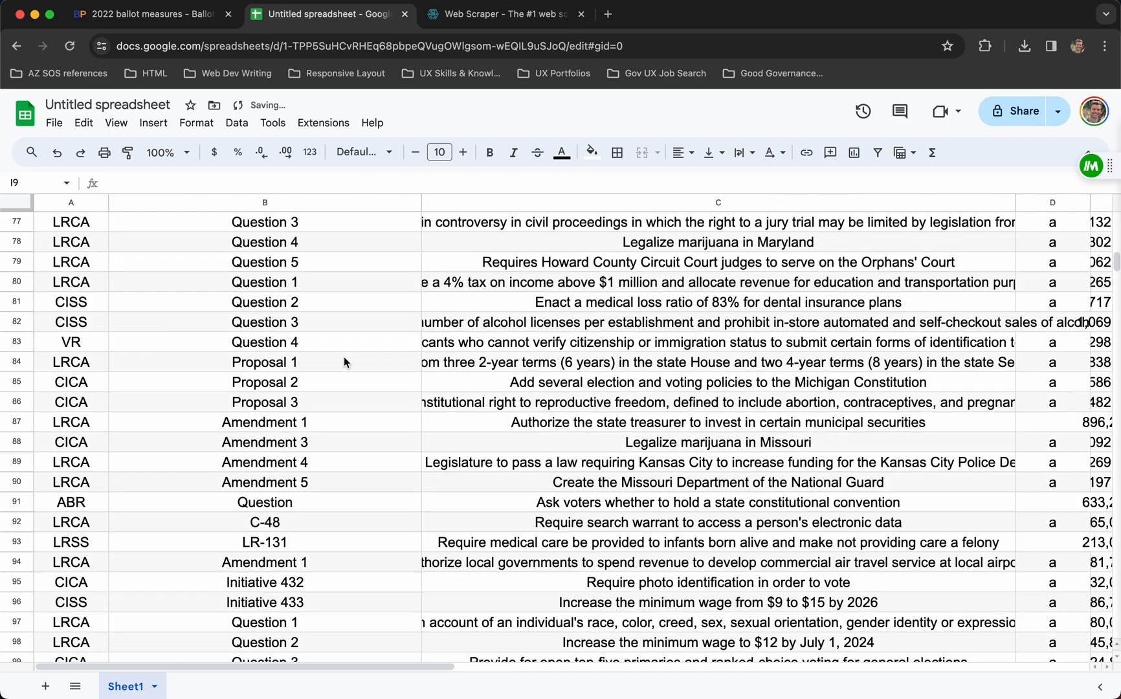
{"action": "scroll", "coordinate": [344, 362], "scroll_direction": "down", "scroll_amount": 12}
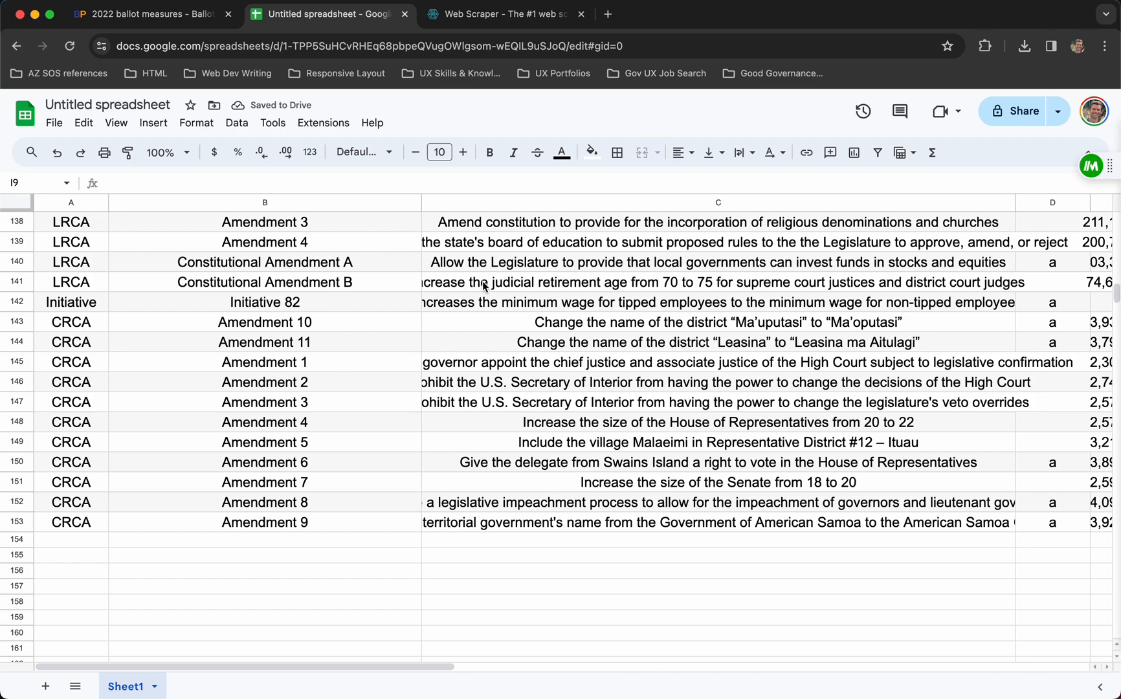
{"action": "left_click_drag", "start_coordinate": [16, 302], "coordinate": [16, 522]}
{"action": "right_click", "coordinate": [80, 453]}
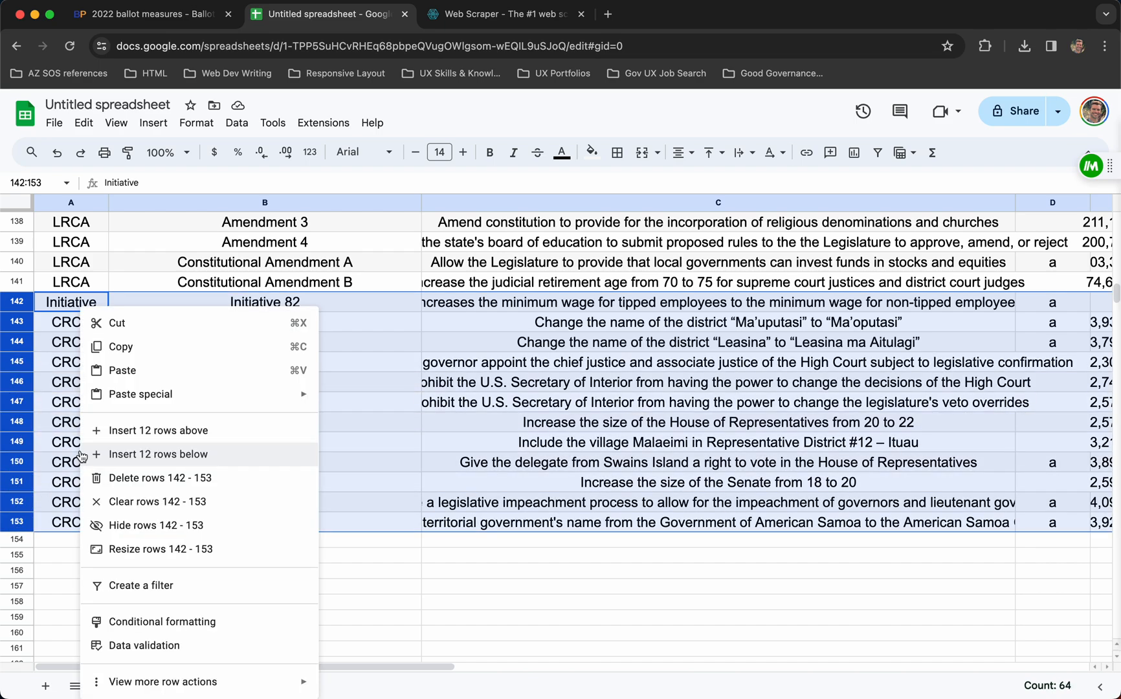
{"action": "left_click", "coordinate": [114, 477]}
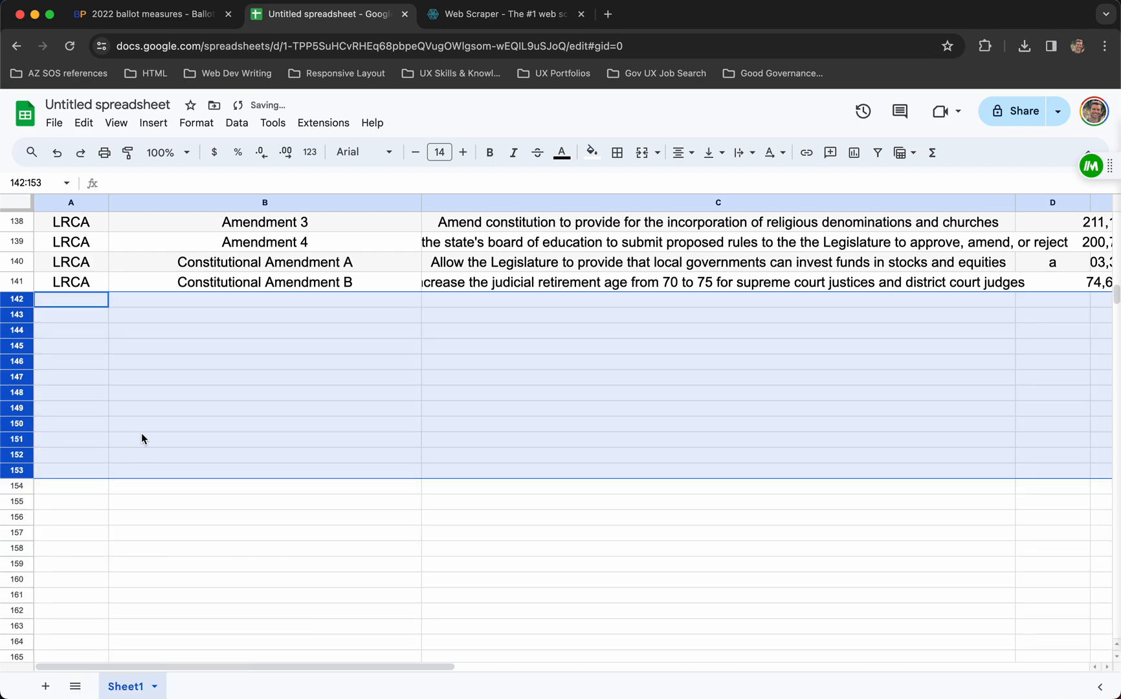
{"action": "left_click", "coordinate": [143, 439]}
Select the Type cells A2:A141 to count the measures and compare with the total in the Ballotpedia page's introduction
{"action": "left_click", "coordinate": [94, 283]}
{"action": "left_click_drag", "start_coordinate": [94, 283], "coordinate": [85, 242]}
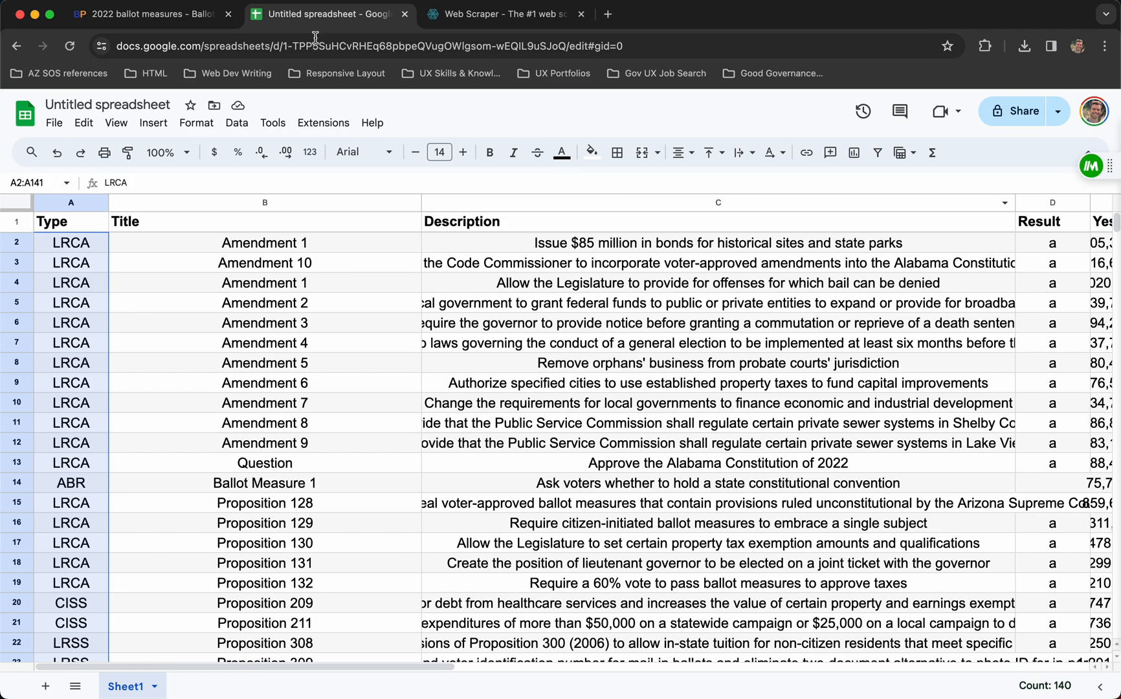
{"action": "left_click", "coordinate": [184, 15]}
{"action": "scroll", "coordinate": [790, 459], "scroll_direction": "up", "scroll_amount": 5}
{"action": "scroll", "coordinate": [790, 460], "scroll_direction": "up", "scroll_amount": 5}
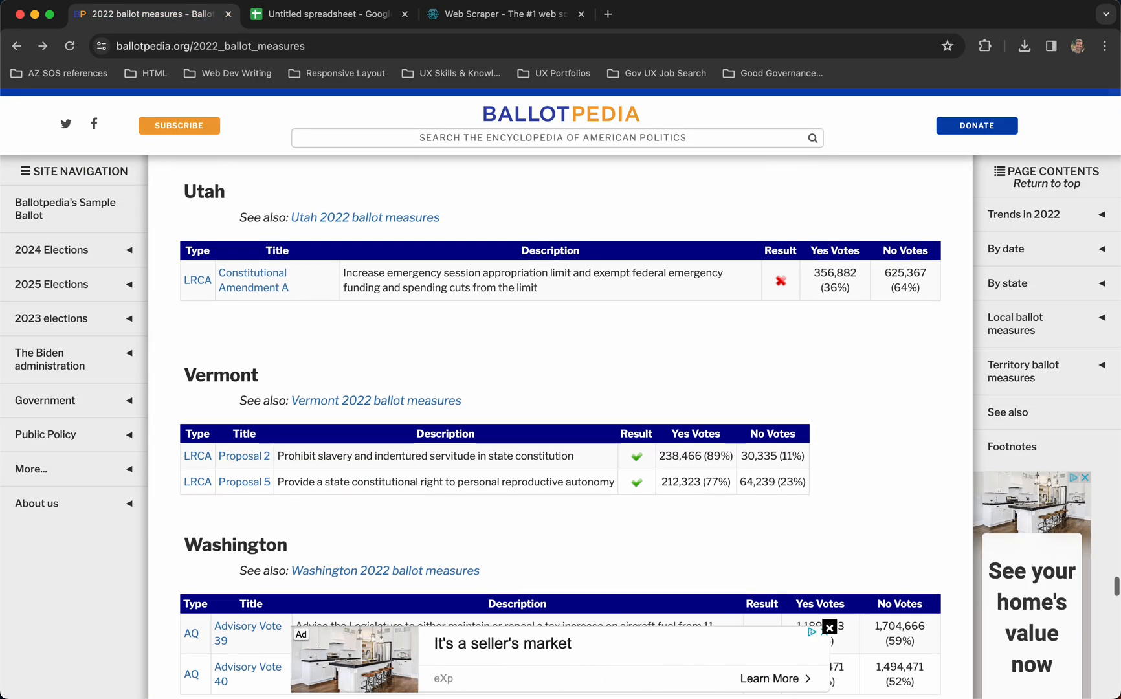
{"action": "left_click_drag", "start_coordinate": [1114, 581], "coordinate": [1083, 102]}
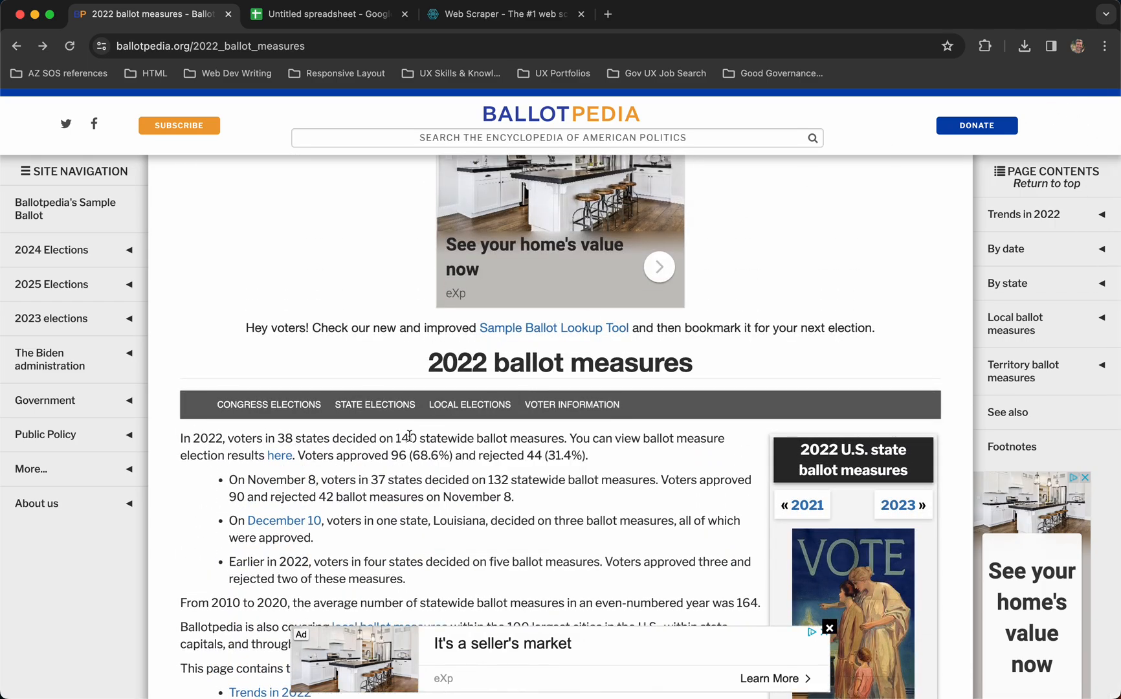
Select the Result cells D2:D141 in the spreadsheet and compare their count with the approved measures stated on Ballotpedia
{"action": "left_click", "coordinate": [353, 18]}
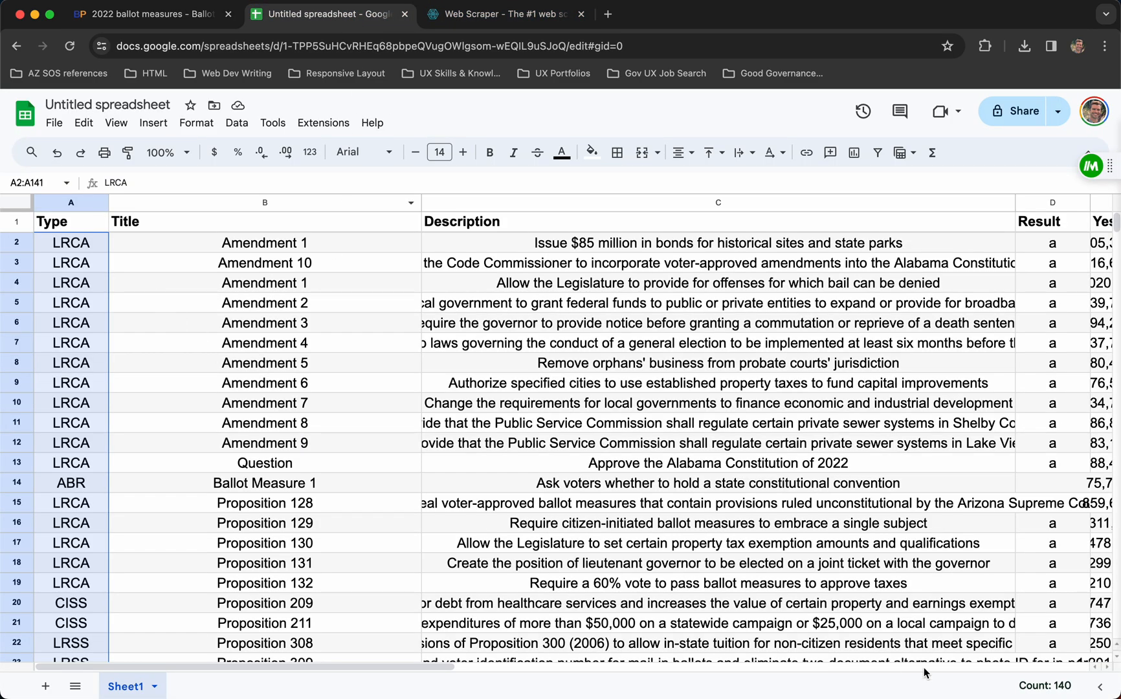
{"action": "left_click", "coordinate": [1042, 246]}
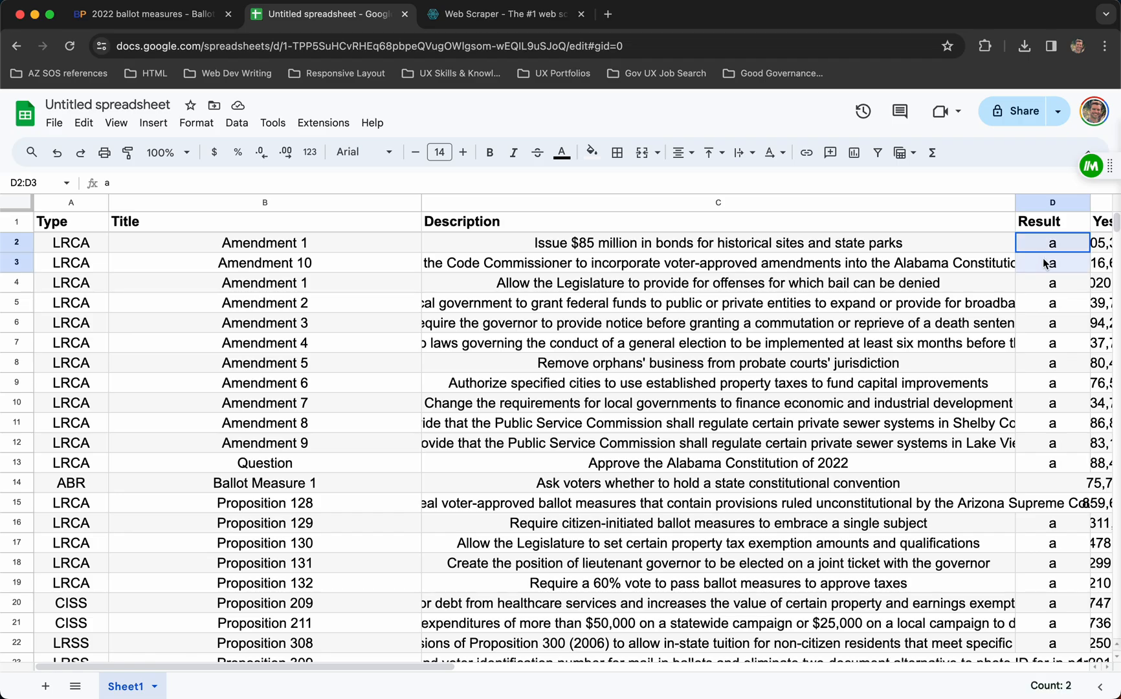
{"action": "left_click_drag", "start_coordinate": [1041, 246], "coordinate": [1055, 433]}
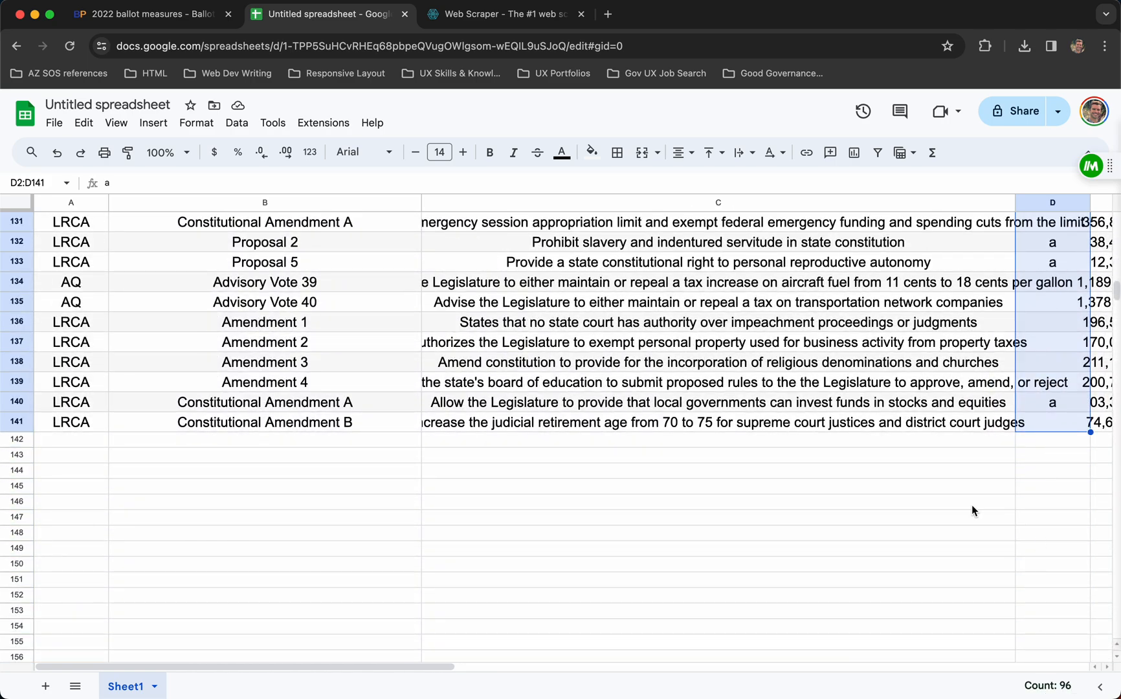
{"action": "left_click", "coordinate": [167, 16]}
{"action": "mouse_move", "coordinate": [350, 414]}
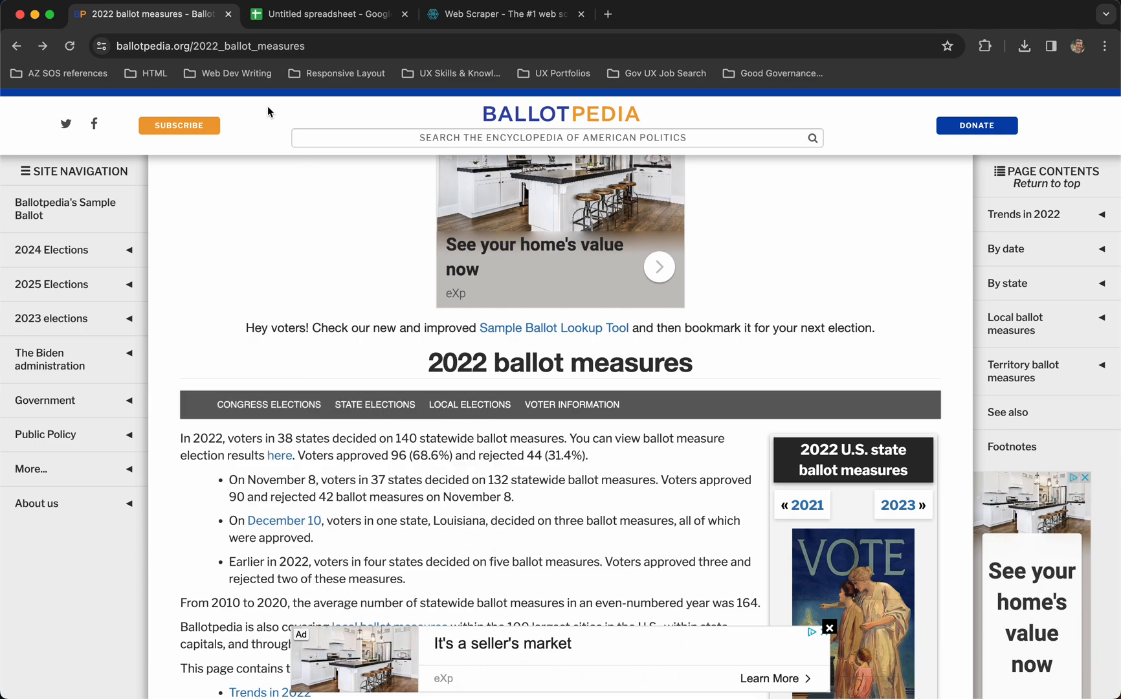
Open the 1950 ballot measures page by changing the year in the page address to 1950
{"action": "left_click", "coordinate": [217, 46]}
{"action": "left_click", "coordinate": [217, 46]}
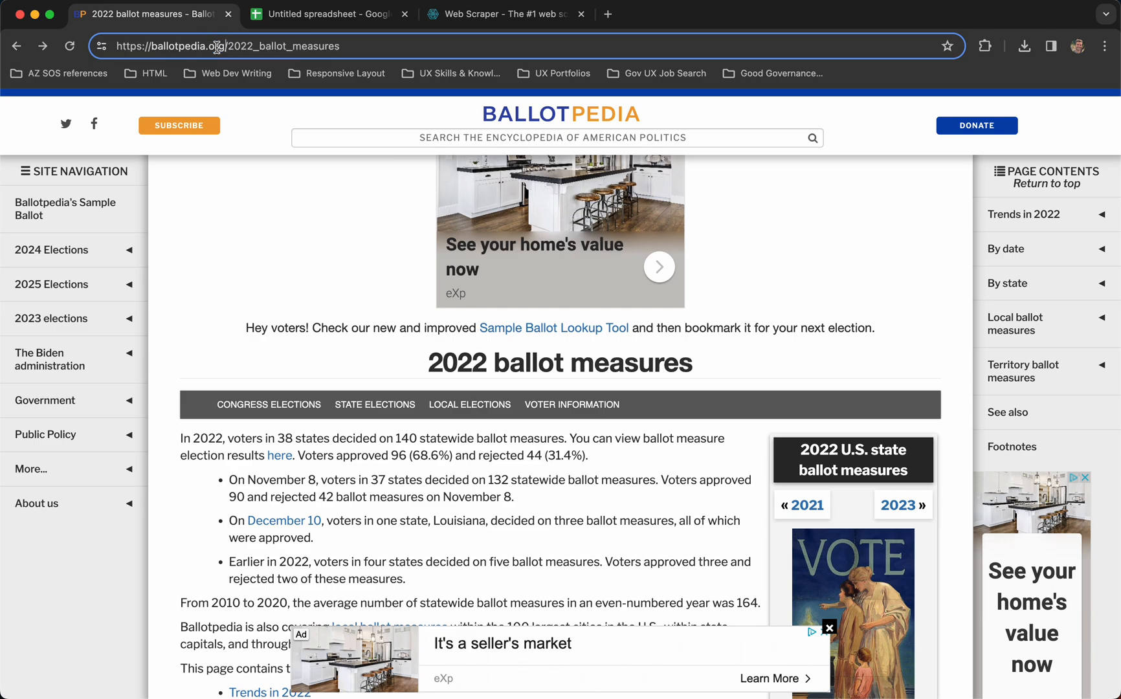
{"action": "key", "text": "BackSpace"}
{"action": "key", "text": "BackSpace"}
{"action": "key", "text": "BackSpace"}
{"action": "key", "text": "BackSpace"}
{"action": "type", "text": "1950"}
{"action": "key", "text": "Return"}
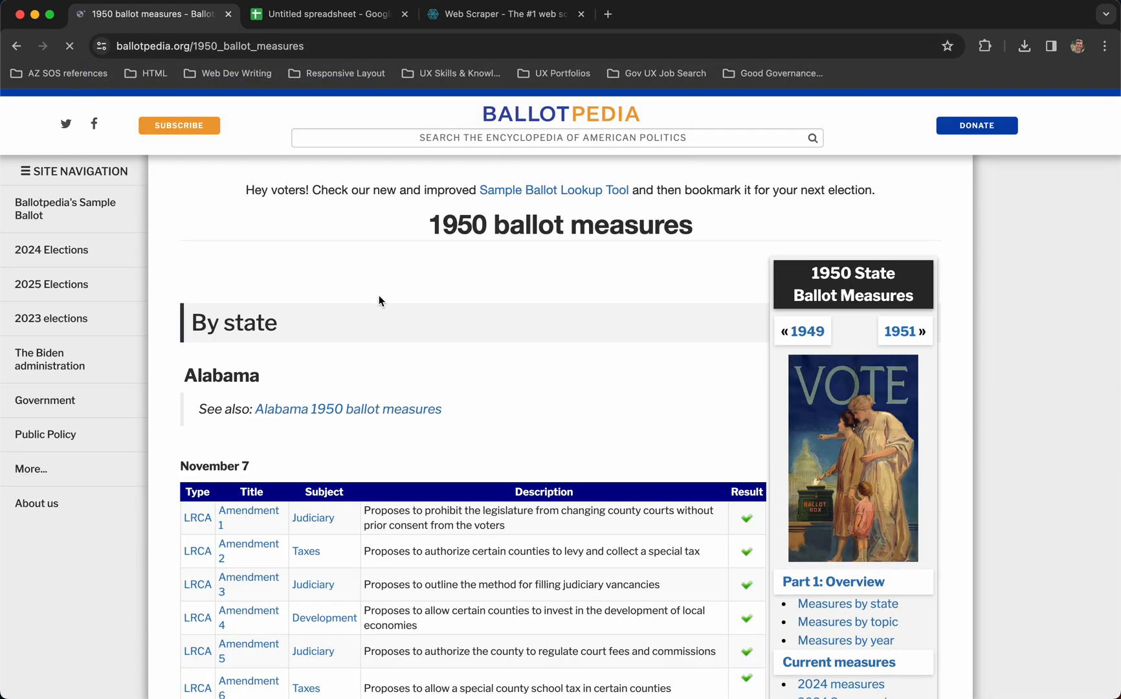
Examine the Alabama and Arizona tables on the 1950 page to compare their columns
{"action": "scroll", "coordinate": [379, 299], "scroll_direction": "down", "scroll_amount": 5}
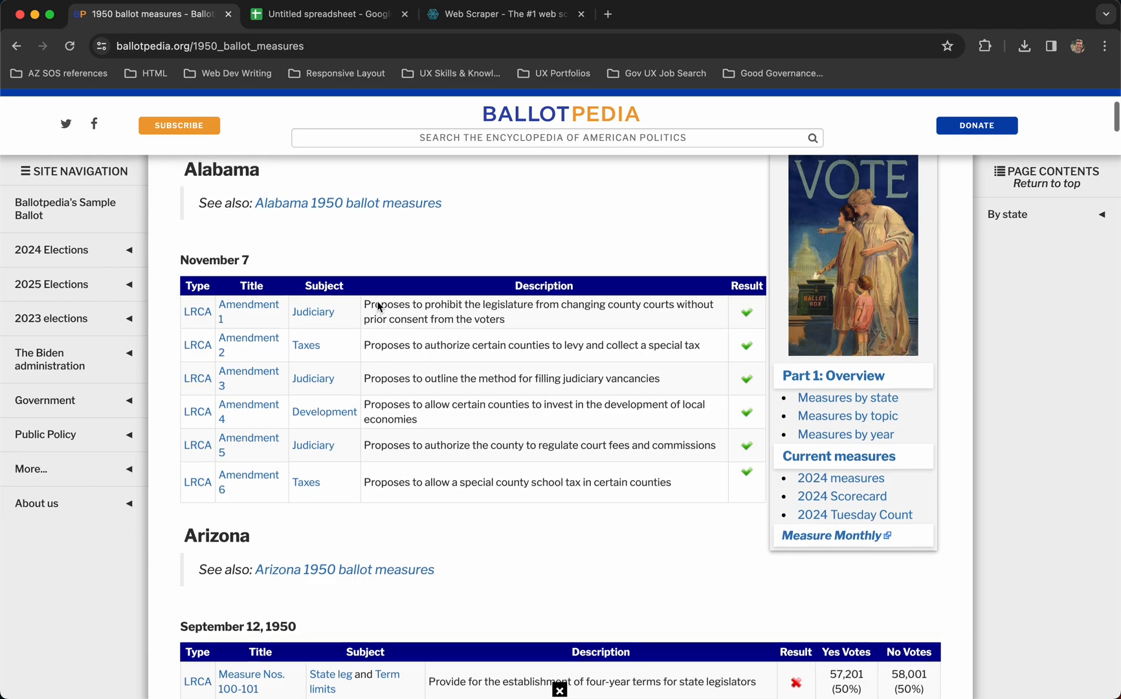
{"action": "scroll", "coordinate": [378, 306], "scroll_direction": "up", "scroll_amount": 5}
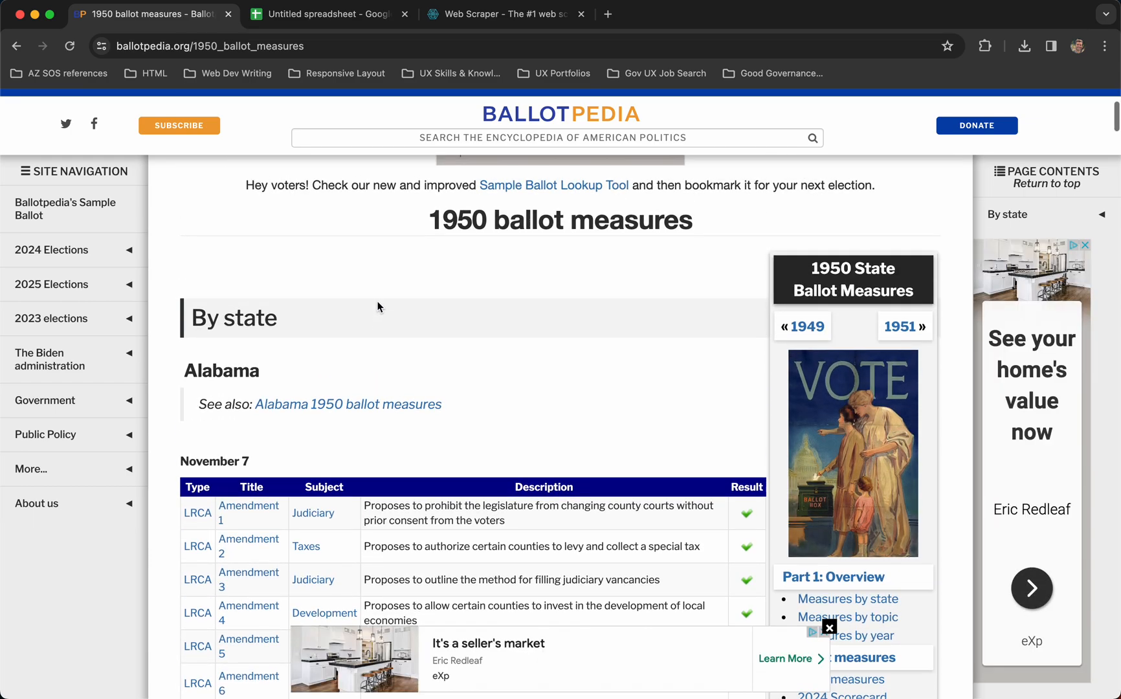
{"action": "scroll", "coordinate": [378, 307], "scroll_direction": "down", "scroll_amount": 3}
{"action": "scroll", "coordinate": [379, 307], "scroll_direction": "down", "scroll_amount": 5}
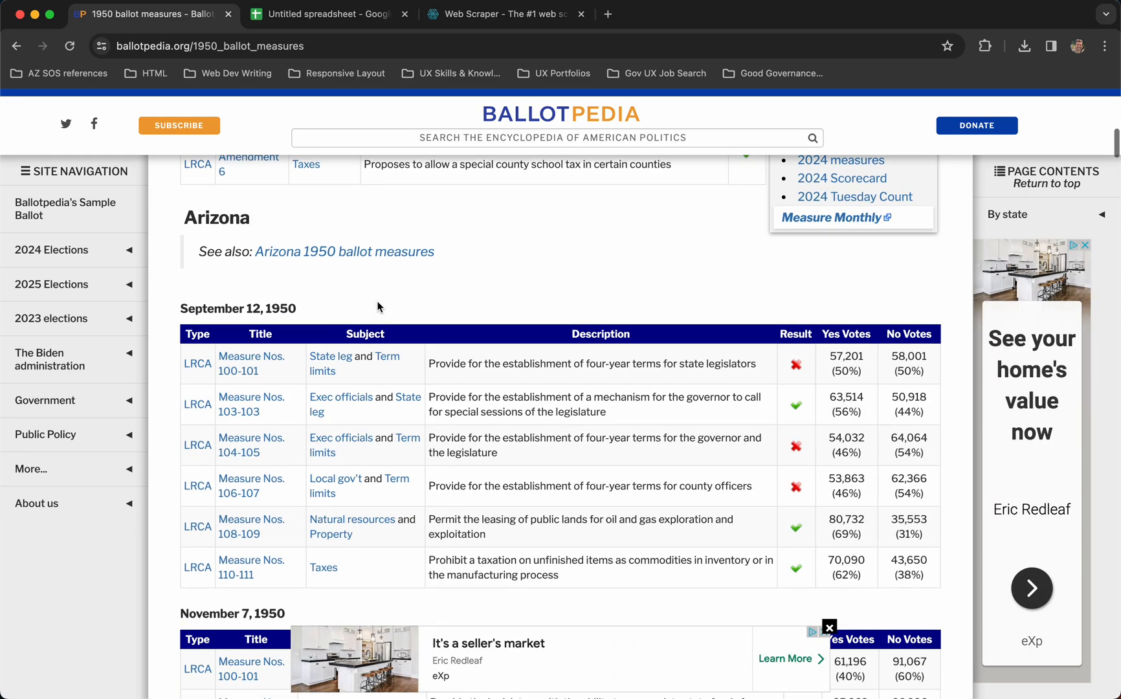
{"action": "scroll", "coordinate": [706, 367], "scroll_direction": "up", "scroll_amount": 6}
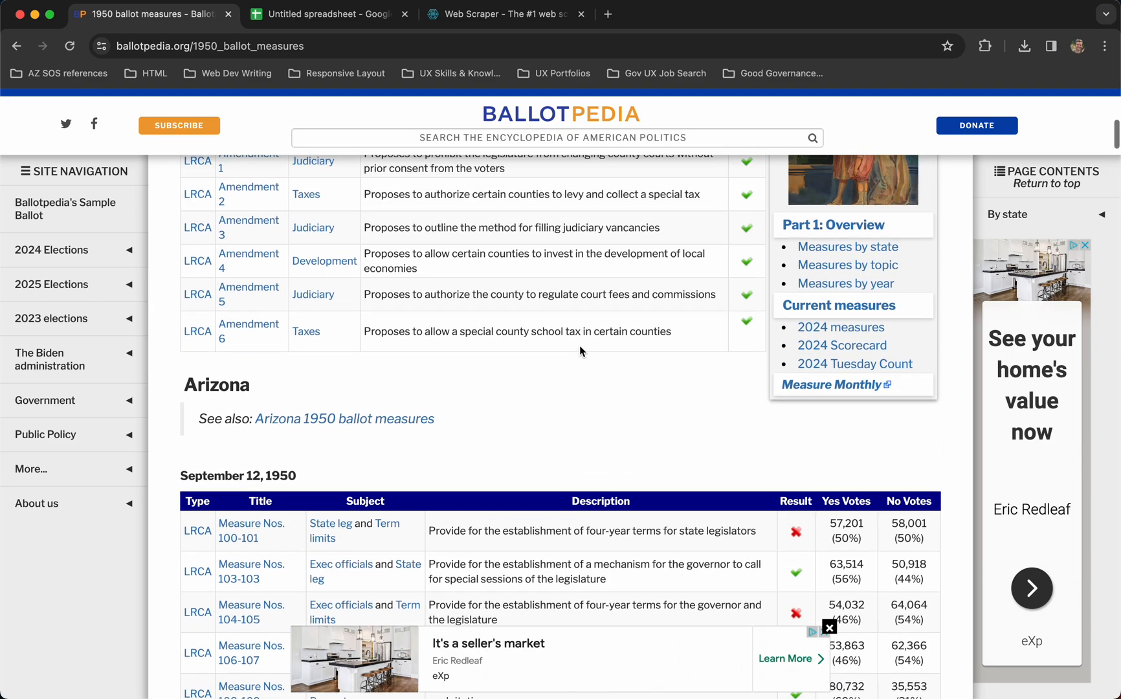
{"action": "scroll", "coordinate": [696, 398], "scroll_direction": "down", "scroll_amount": 4}
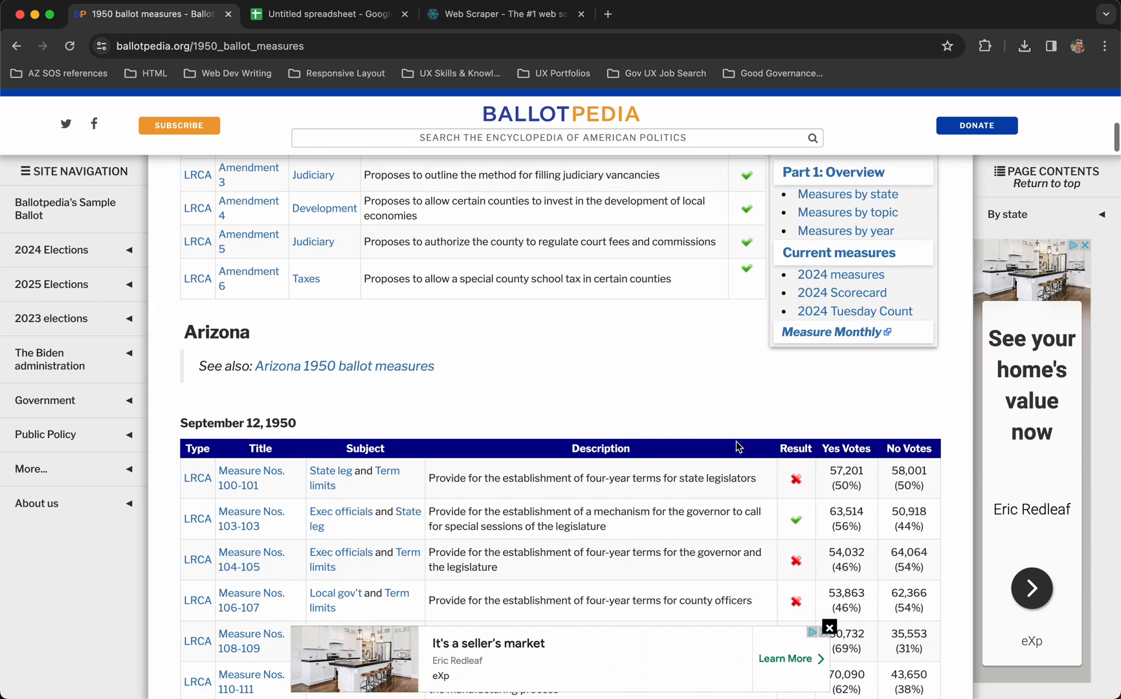
{"action": "scroll", "coordinate": [738, 446], "scroll_direction": "down", "scroll_amount": 2}
{"action": "scroll", "coordinate": [687, 399], "scroll_direction": "up", "scroll_amount": 6}
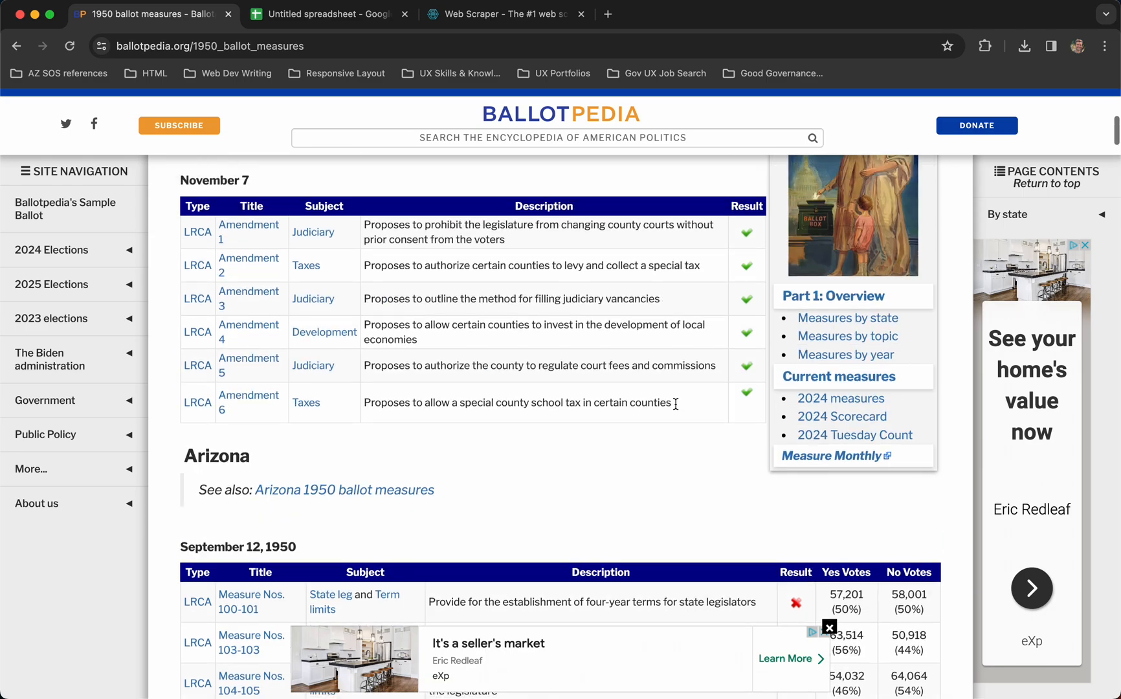